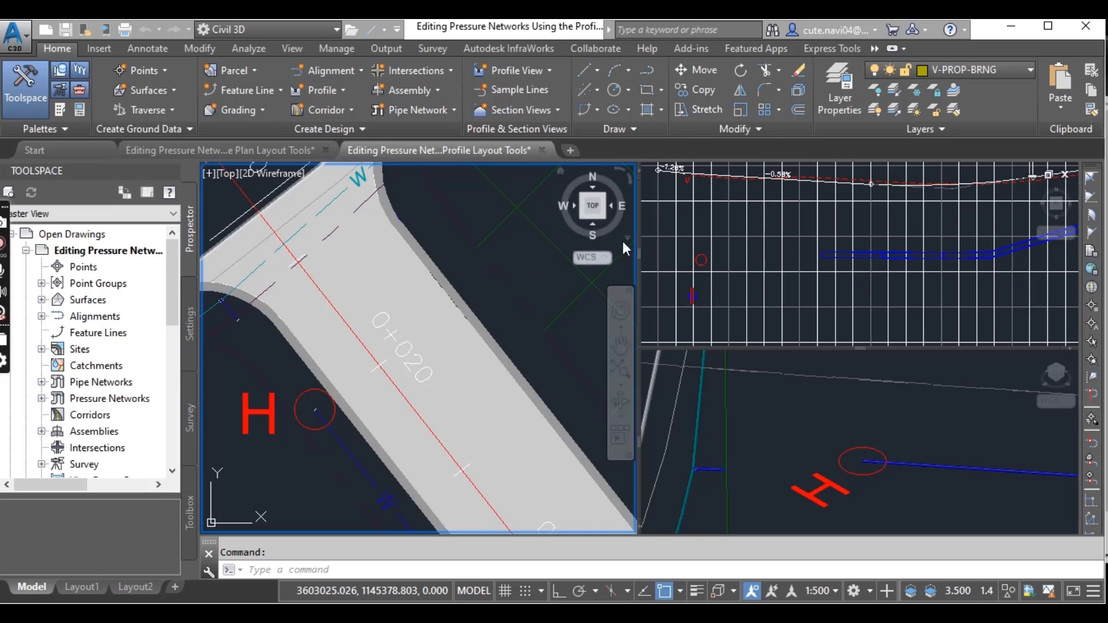
# - Switch to the browser and look over the Civil 3d Pro Designer YouTube playlists and Facebook page
pyautogui.moveTo(566, 202)
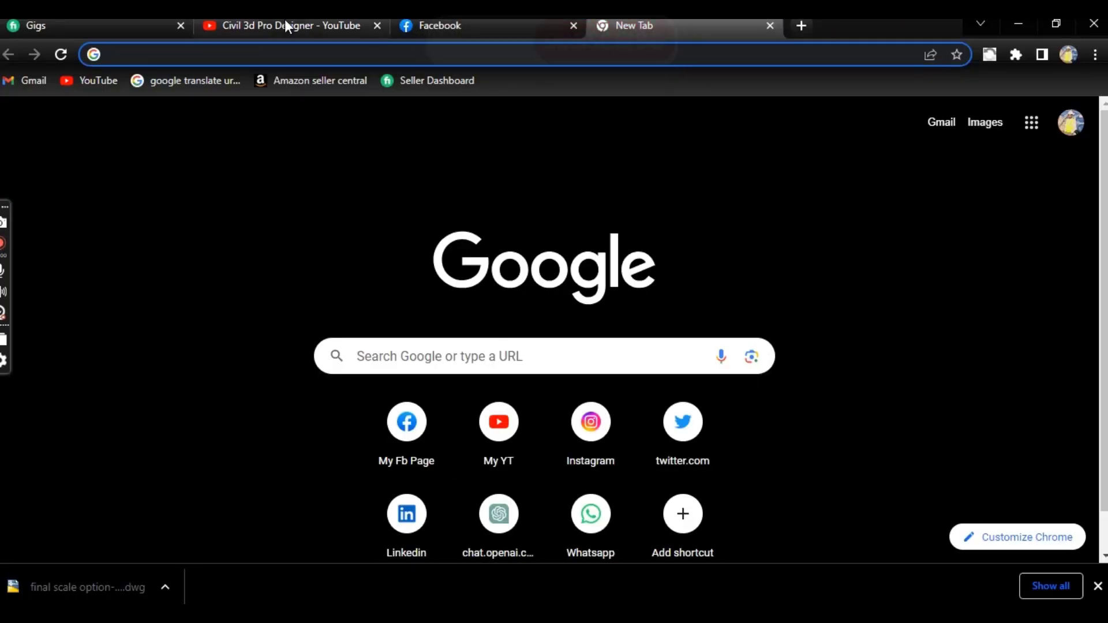
pyautogui.click(284, 25)
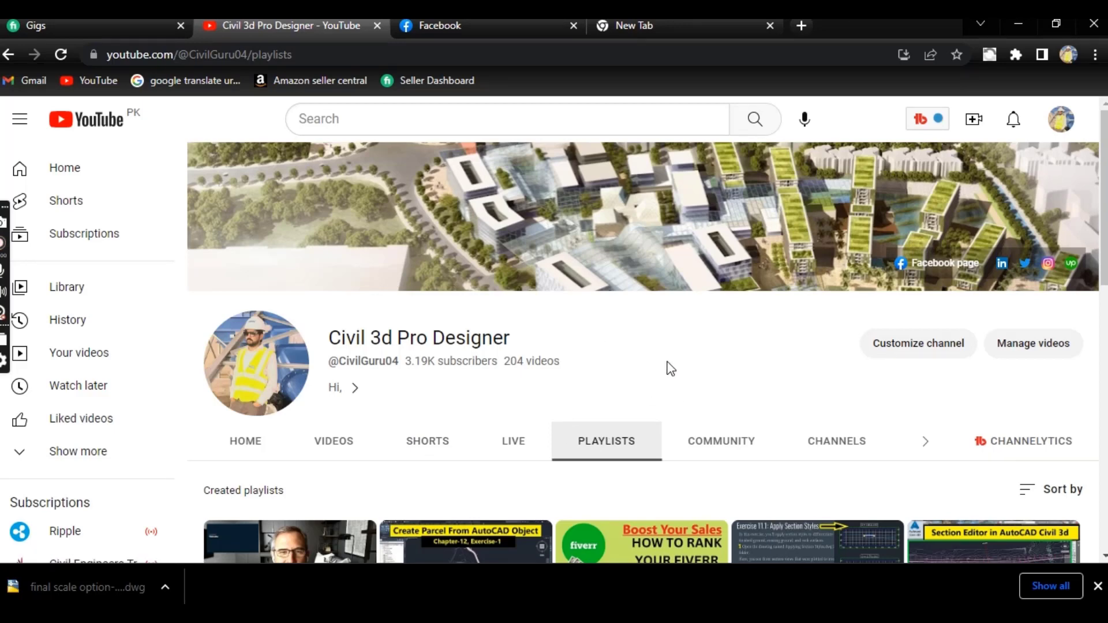
pyautogui.click(496, 23)
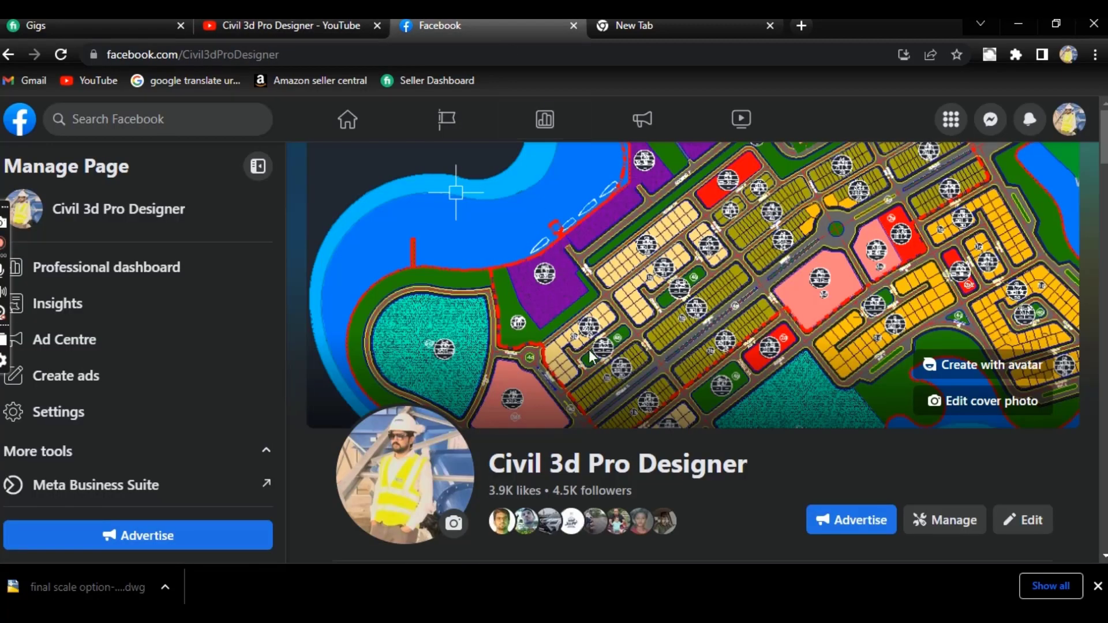
pyautogui.scroll(-3, 629, 392)
pyautogui.scroll(3, 629, 419)
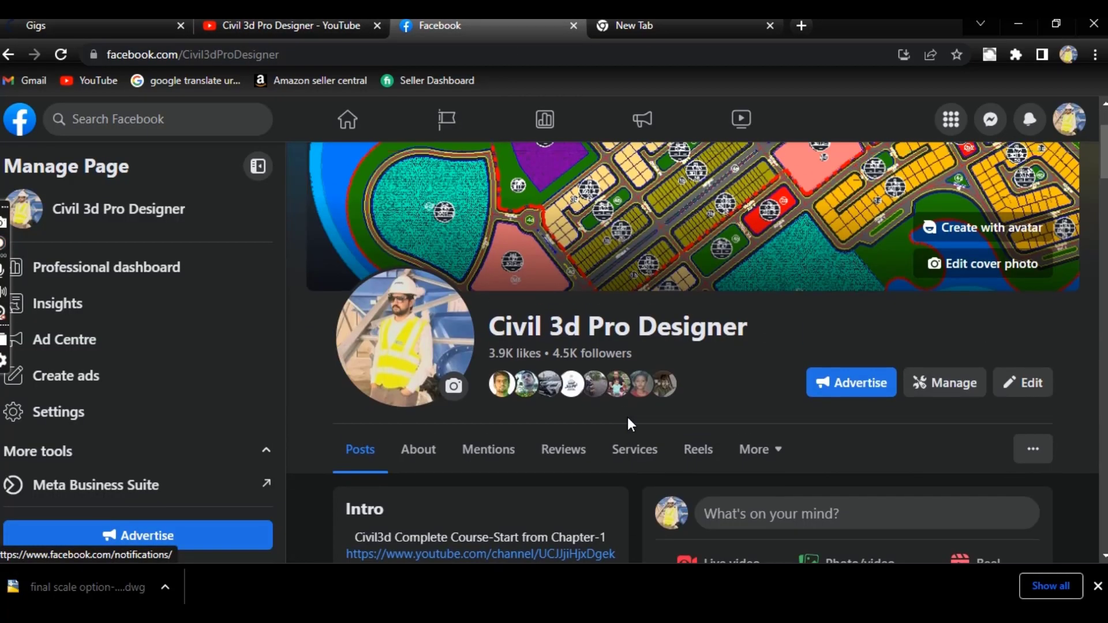
pyautogui.scroll(-8, 641, 375)
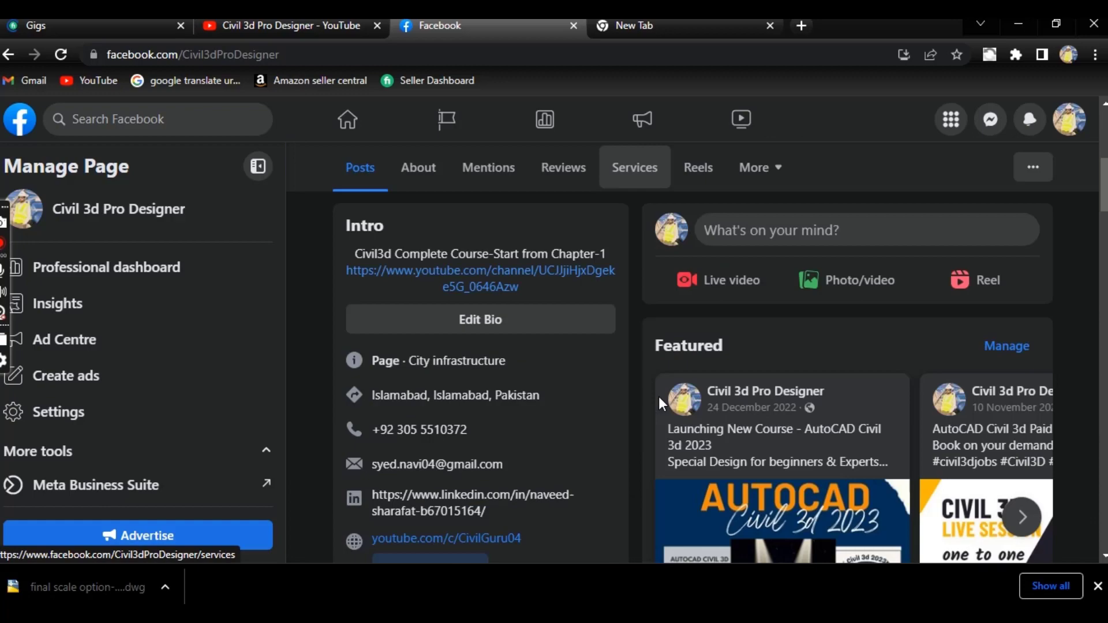
pyautogui.scroll(-3, 647, 398)
pyautogui.scroll(3, 700, 396)
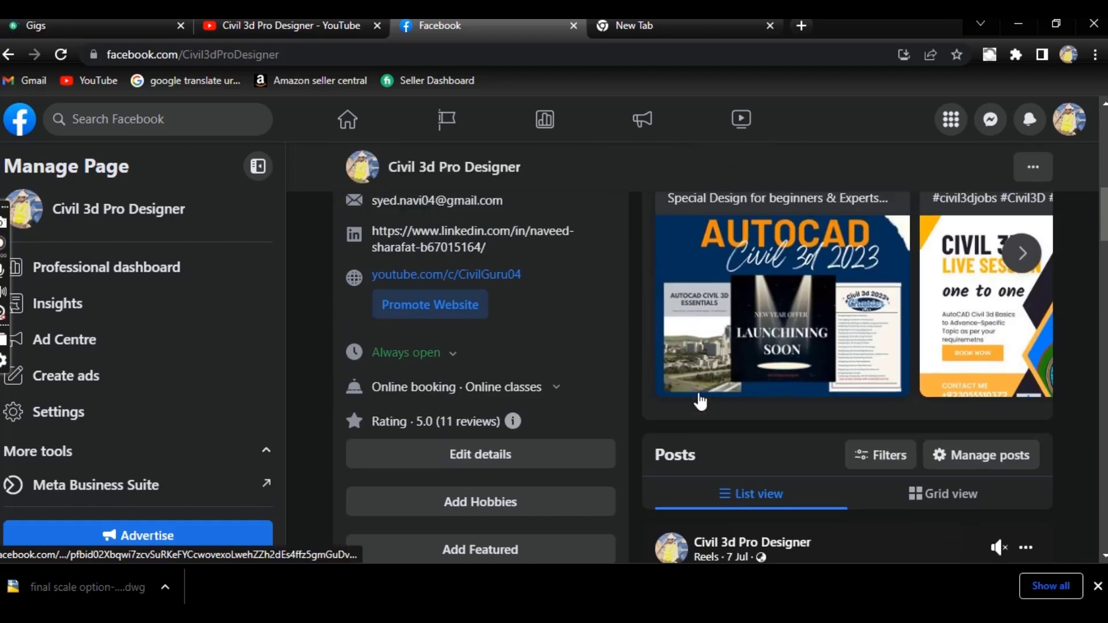
pyautogui.scroll(-10, 635, 396)
pyautogui.scroll(8, 626, 394)
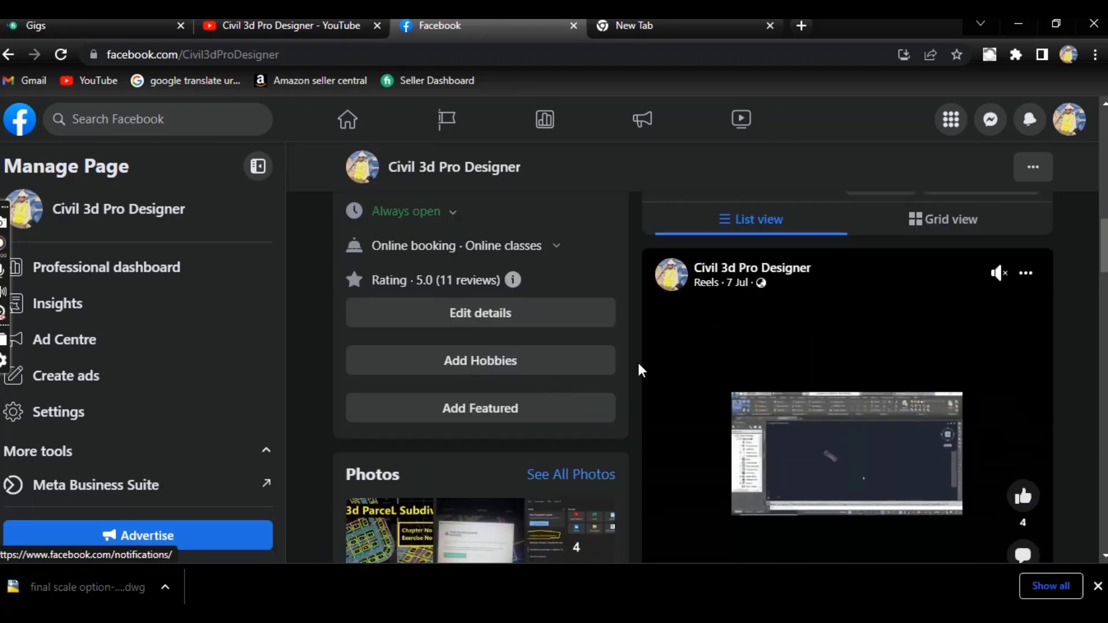
pyautogui.scroll(15, 638, 360)
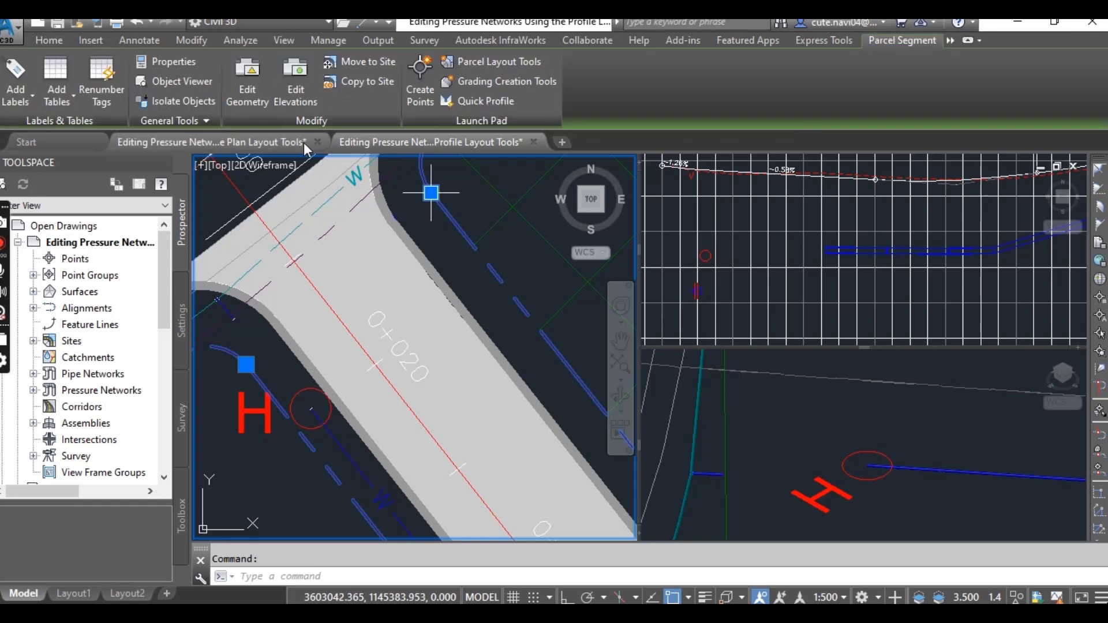
# - Switch back to Civil 3D and close the Plan Layout Tools drawing without saving its changes
pyautogui.click(304, 143)
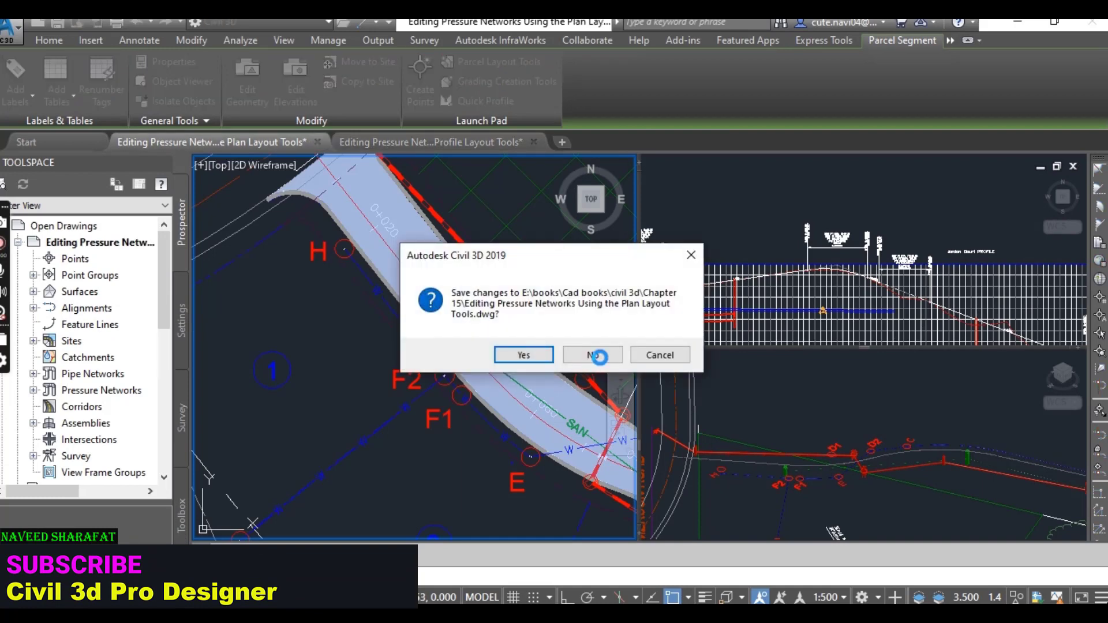
pyautogui.click(596, 358)
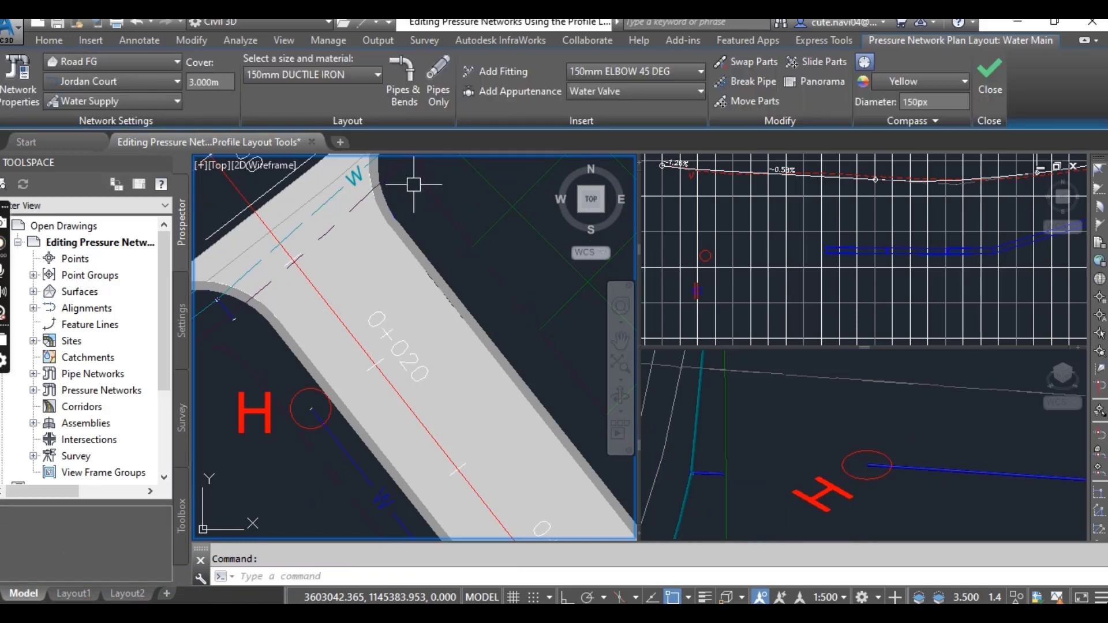
pyautogui.click(55, 41)
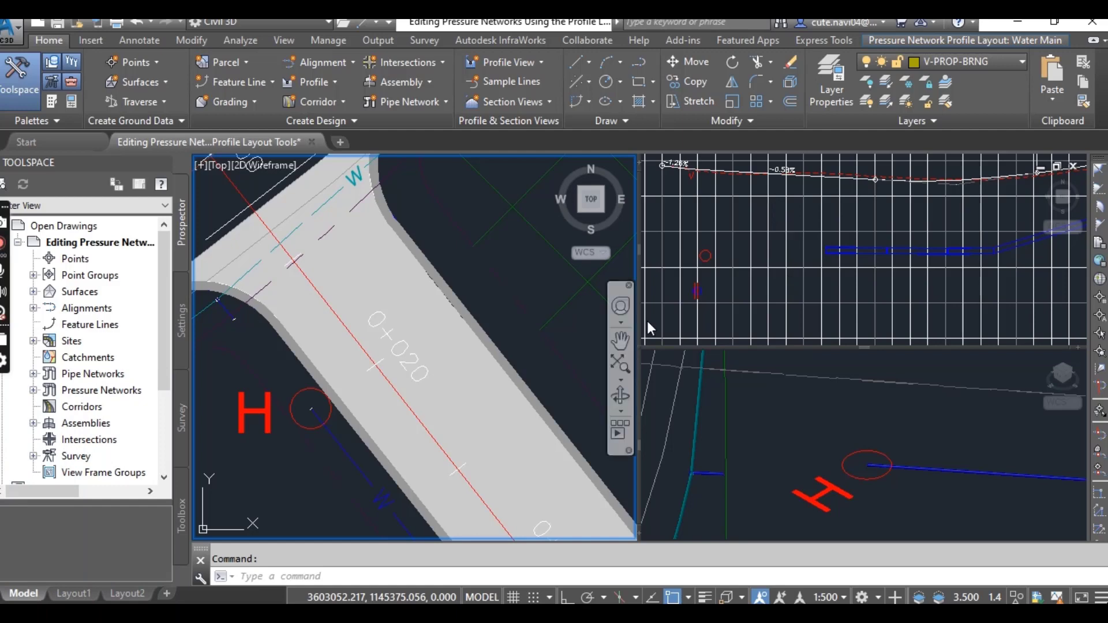
pyautogui.click(511, 298)
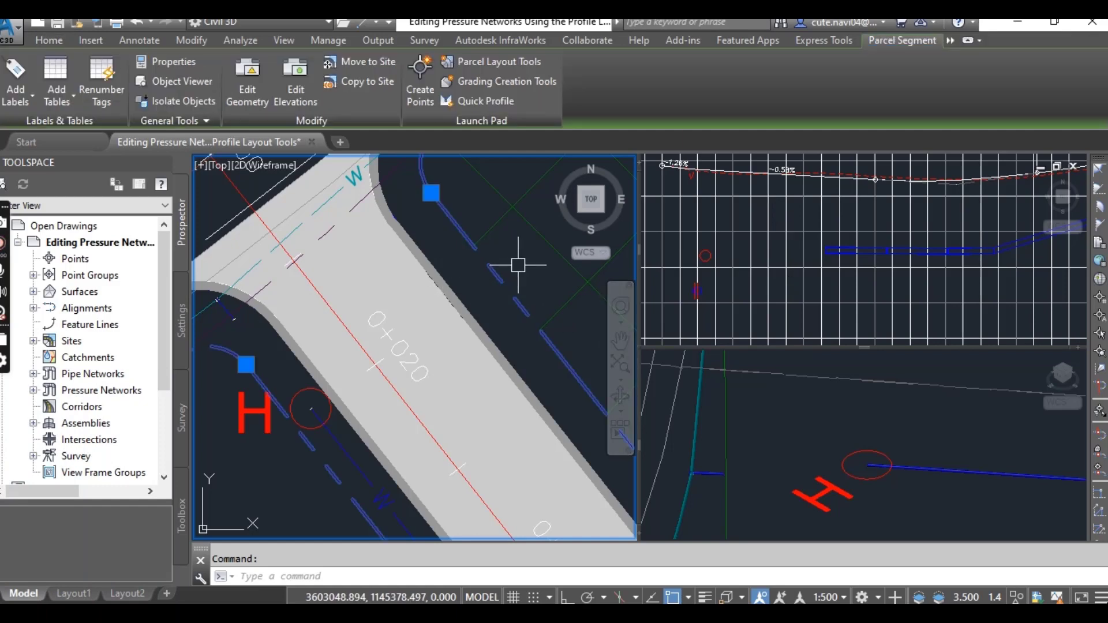
pyautogui.press('Escape')
# - Draw the water pipe between H and F2 and the tee fitting at F2 in the Jordan Court profile view
pyautogui.scroll(-5, 477, 354)
pyautogui.moveTo(477, 354); pyautogui.dragTo(421, 257, button='middle')
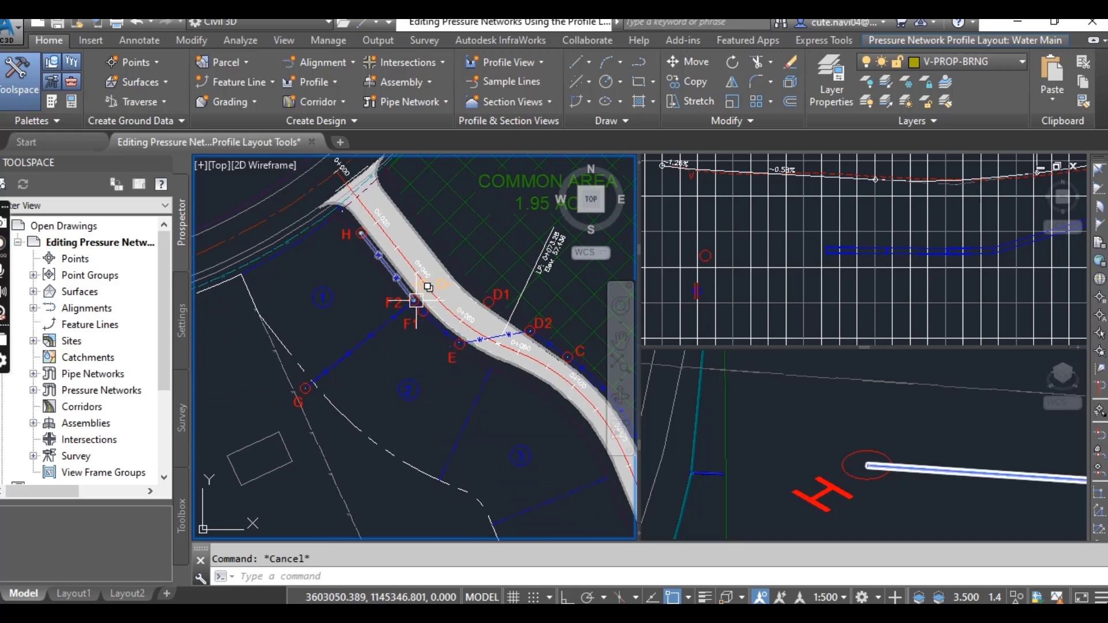
pyautogui.scroll(5, 410, 292)
pyautogui.moveTo(389, 267); pyautogui.dragTo(384, 315, button='middle')
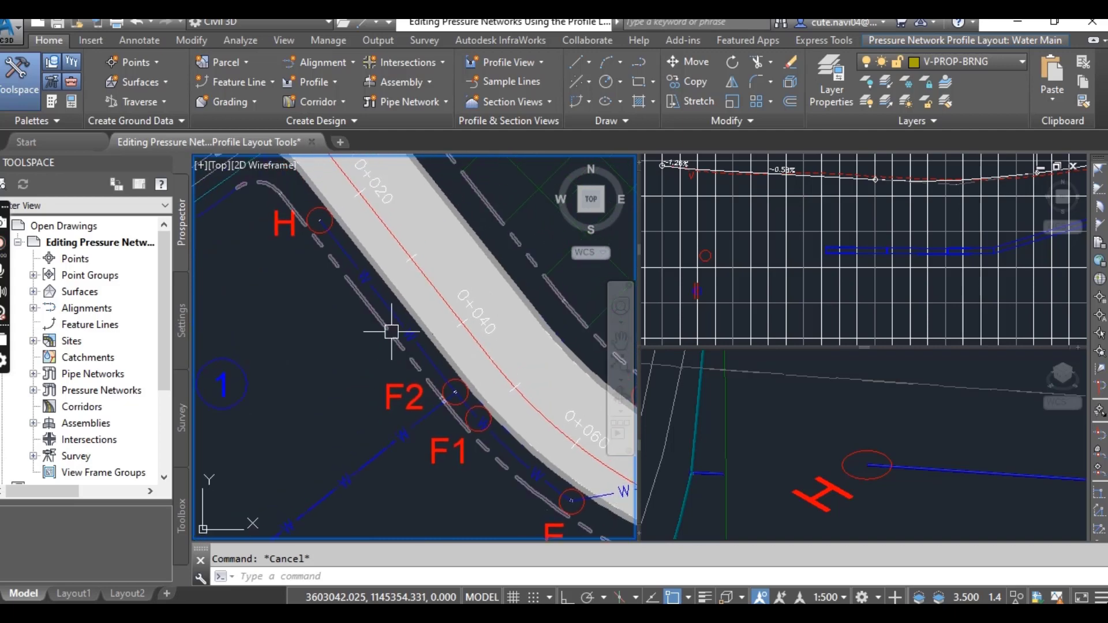
pyautogui.scroll(2, 390, 319)
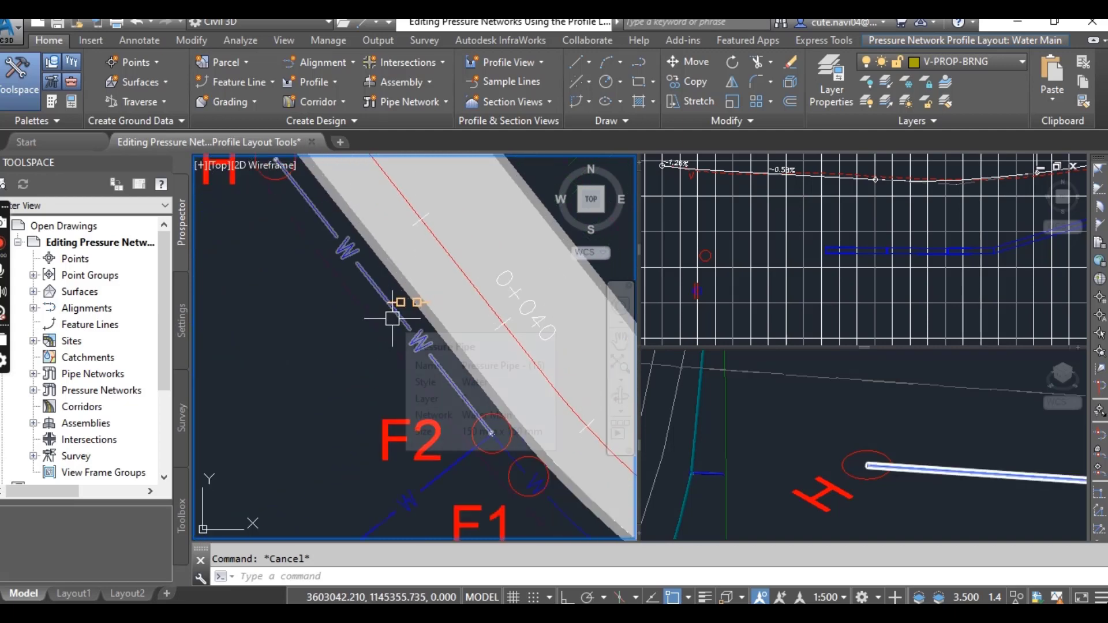
pyautogui.scroll(-2, 368, 371)
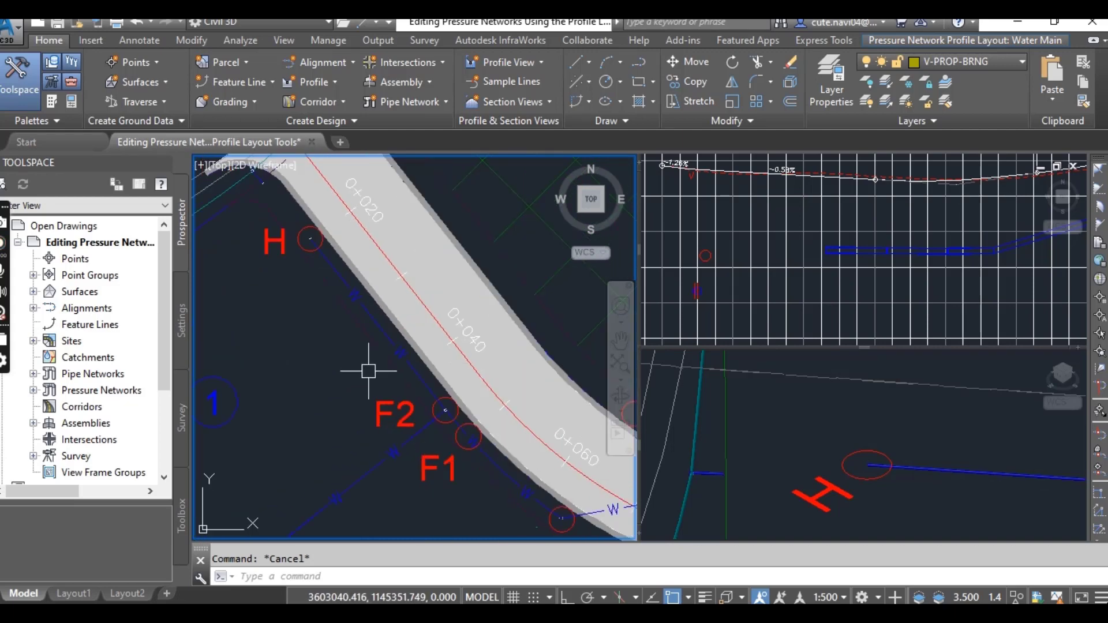
pyautogui.scroll(2, 368, 371)
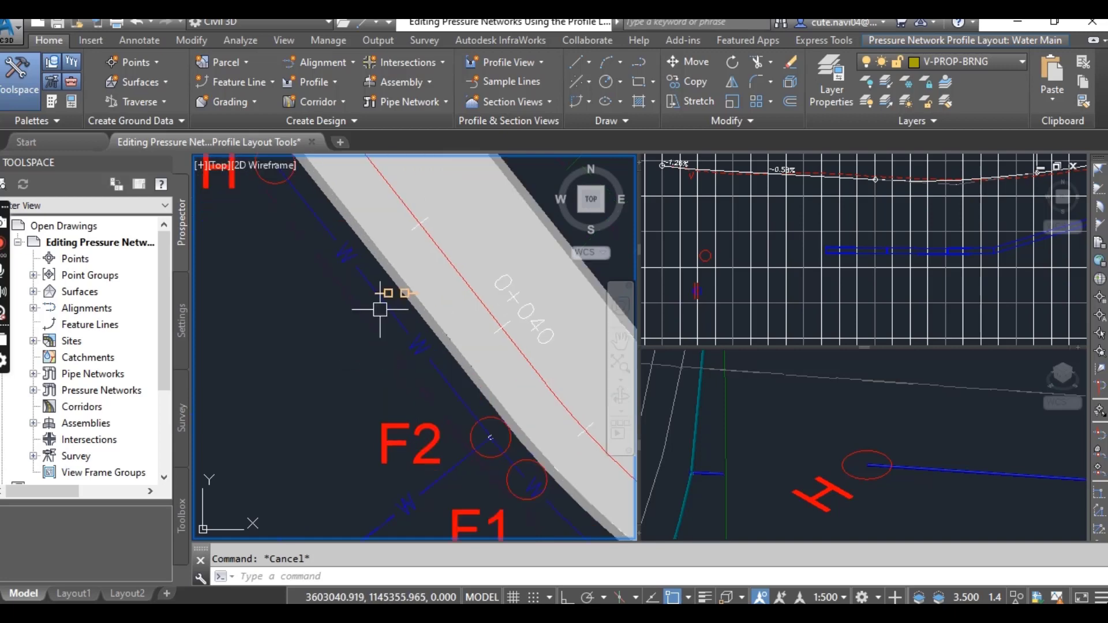
pyautogui.click(391, 310)
pyautogui.scroll(2, 487, 448)
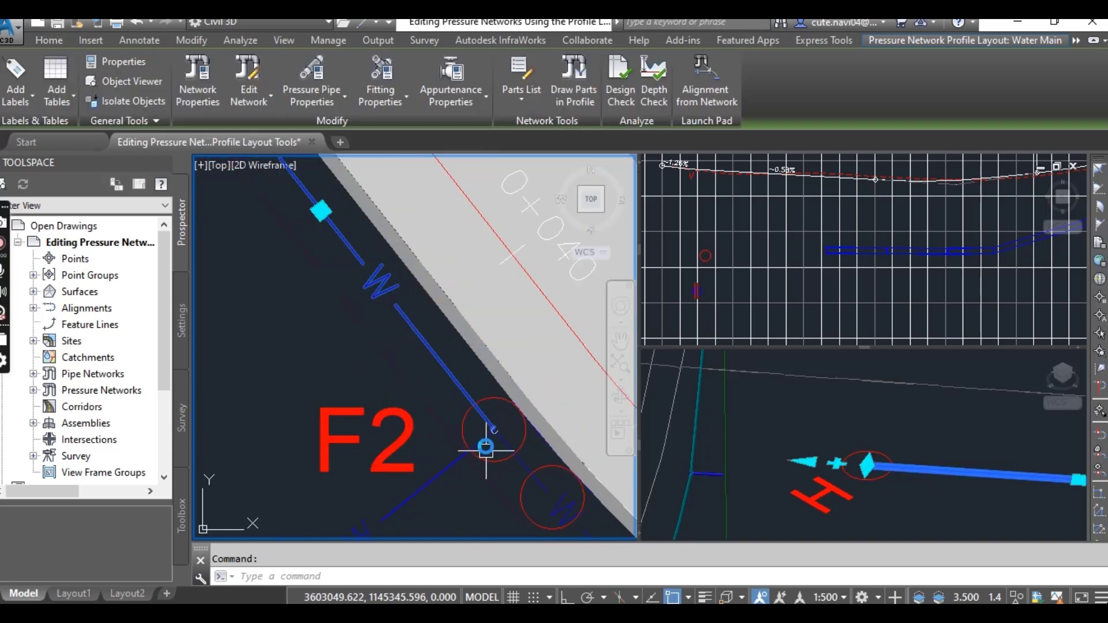
pyautogui.scroll(4, 486, 448)
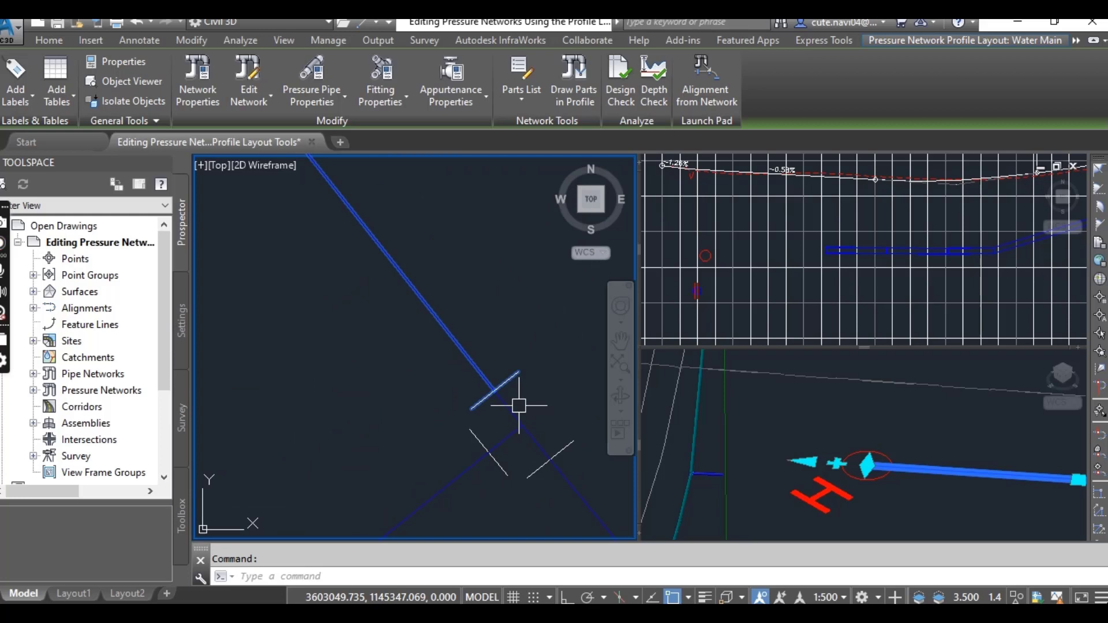
pyautogui.click(520, 416)
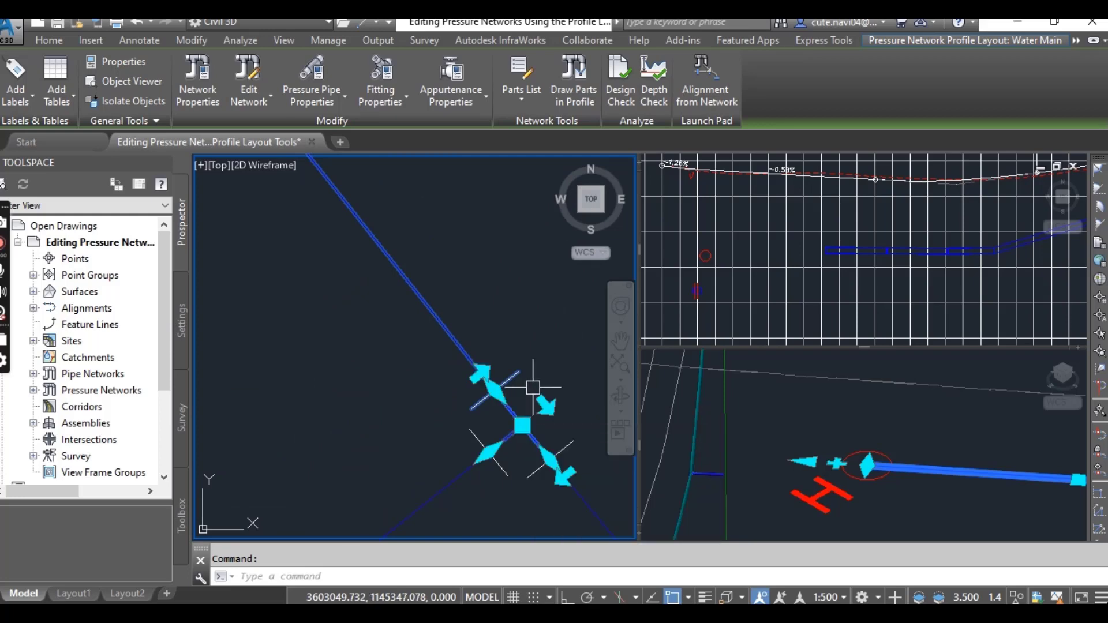
pyautogui.scroll(-2, 445, 404)
pyautogui.scroll(-1, 430, 442)
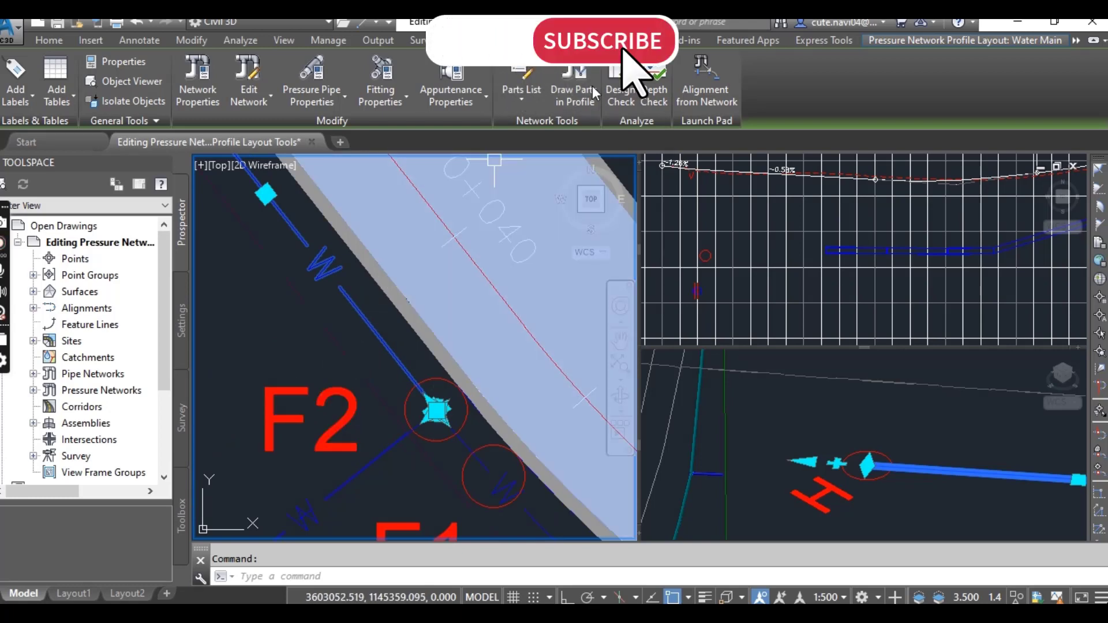
pyautogui.click(580, 91)
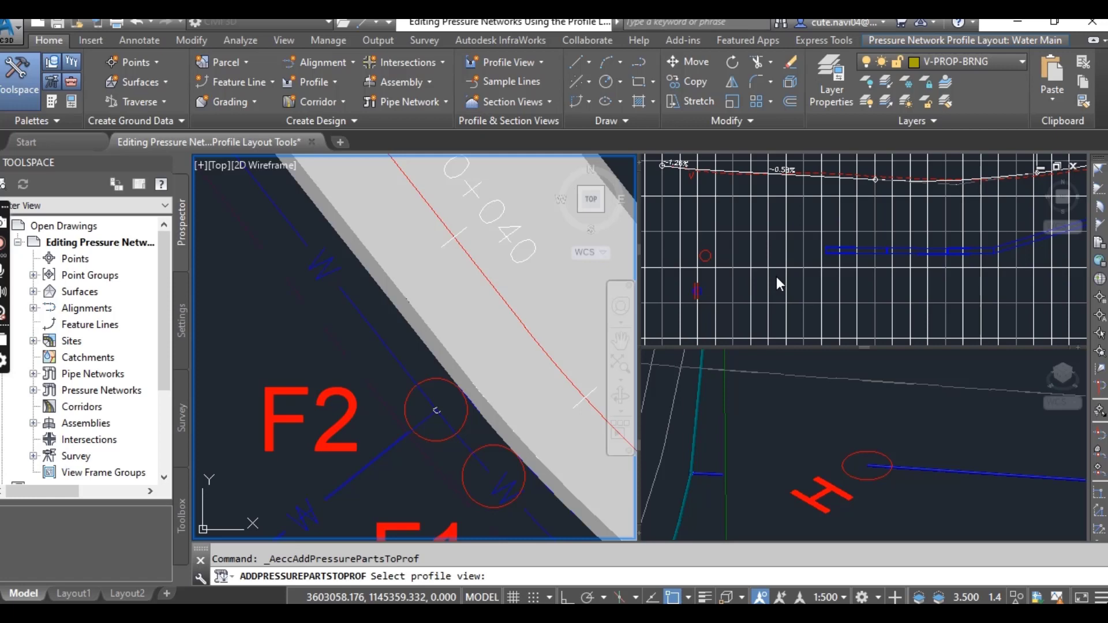
pyautogui.click(768, 252)
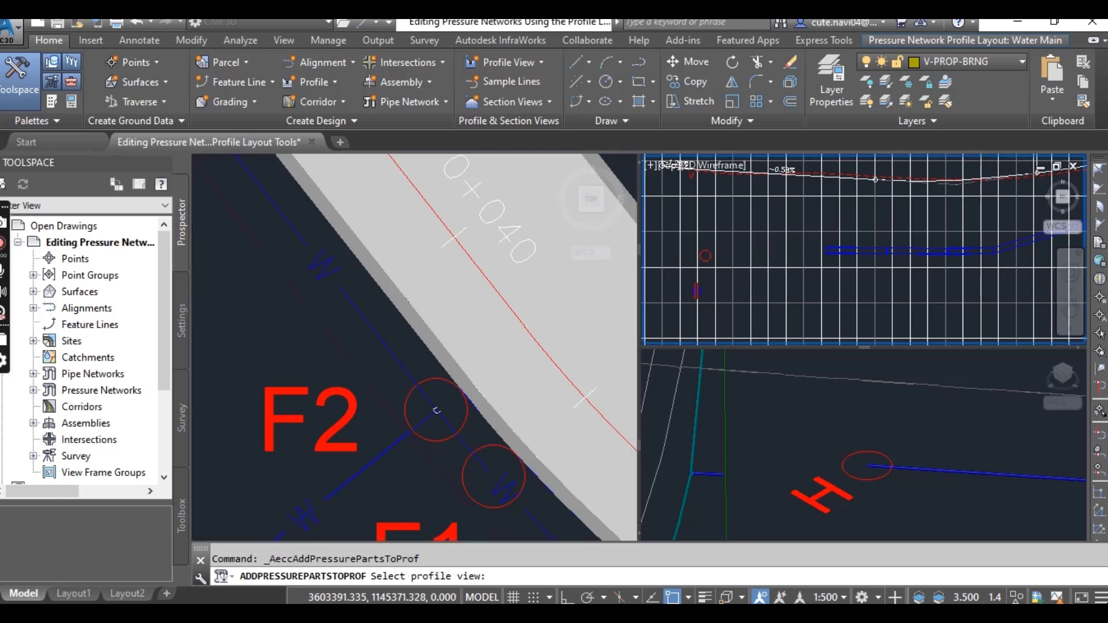
pyautogui.click(437, 410)
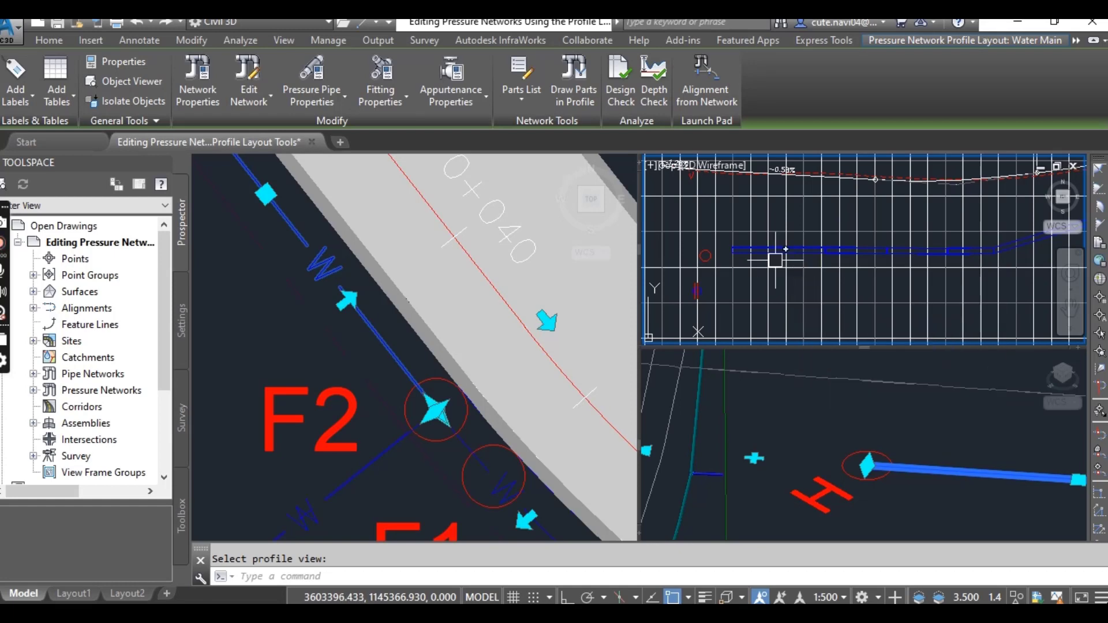
pyautogui.scroll(4, 830, 233)
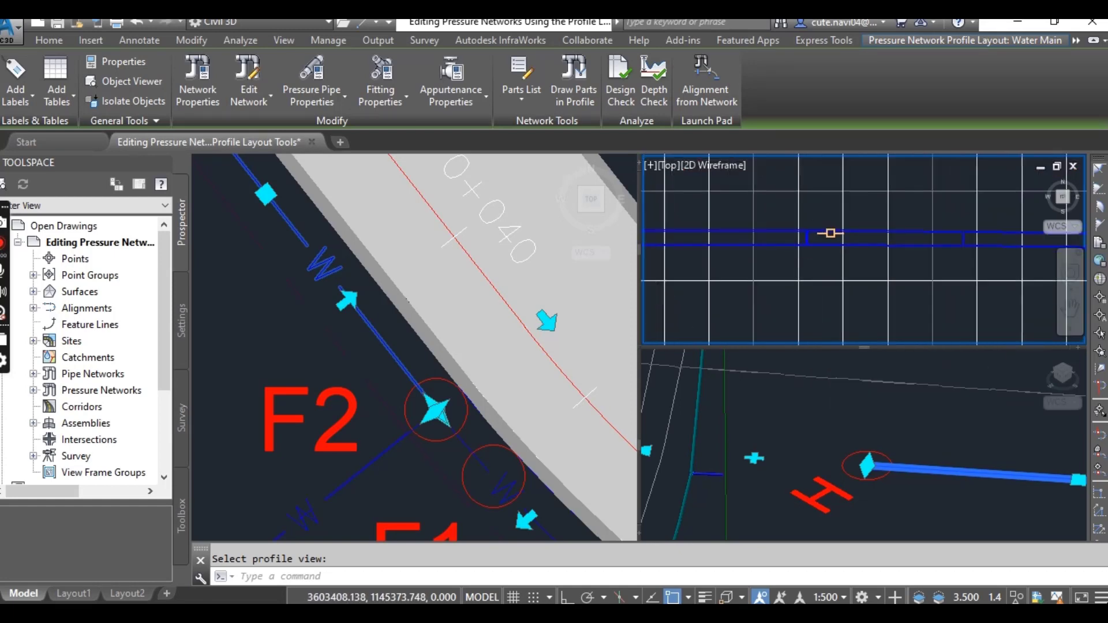
pyautogui.scroll(2, 816, 251)
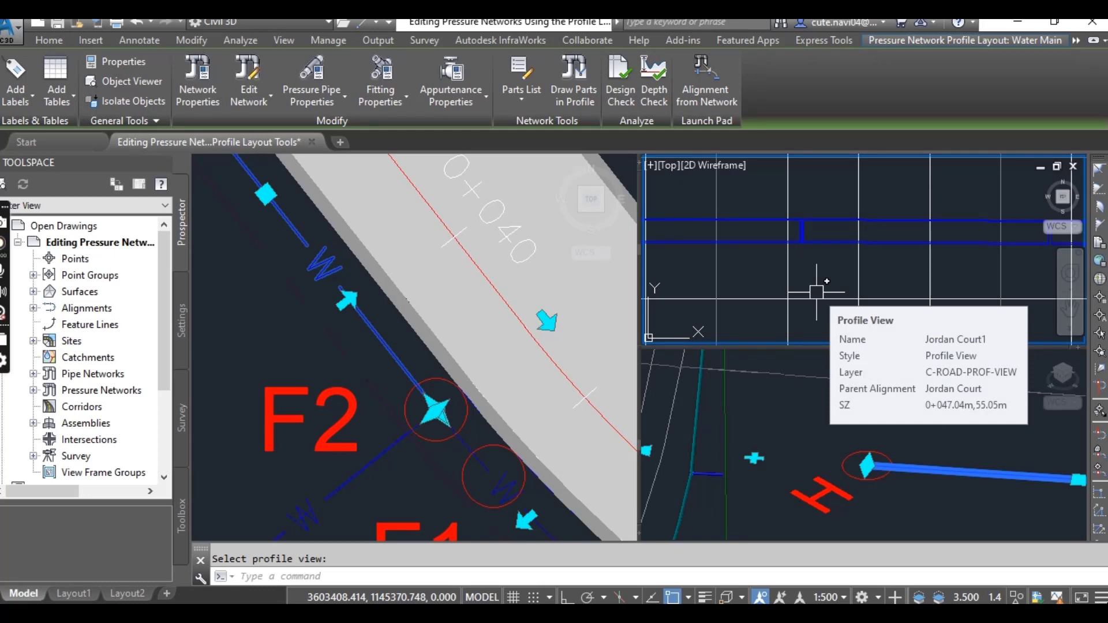
# - Open the water main pressure network for editing with the Profile Layout Tools
pyautogui.scroll(-4, 816, 292)
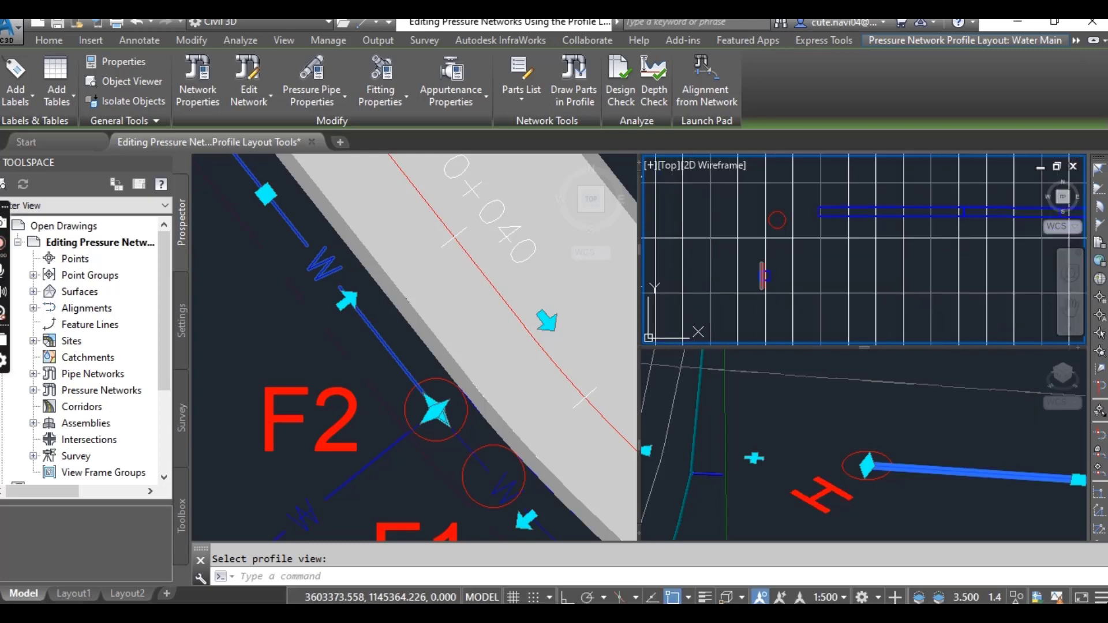
pyautogui.scroll(2, 756, 264)
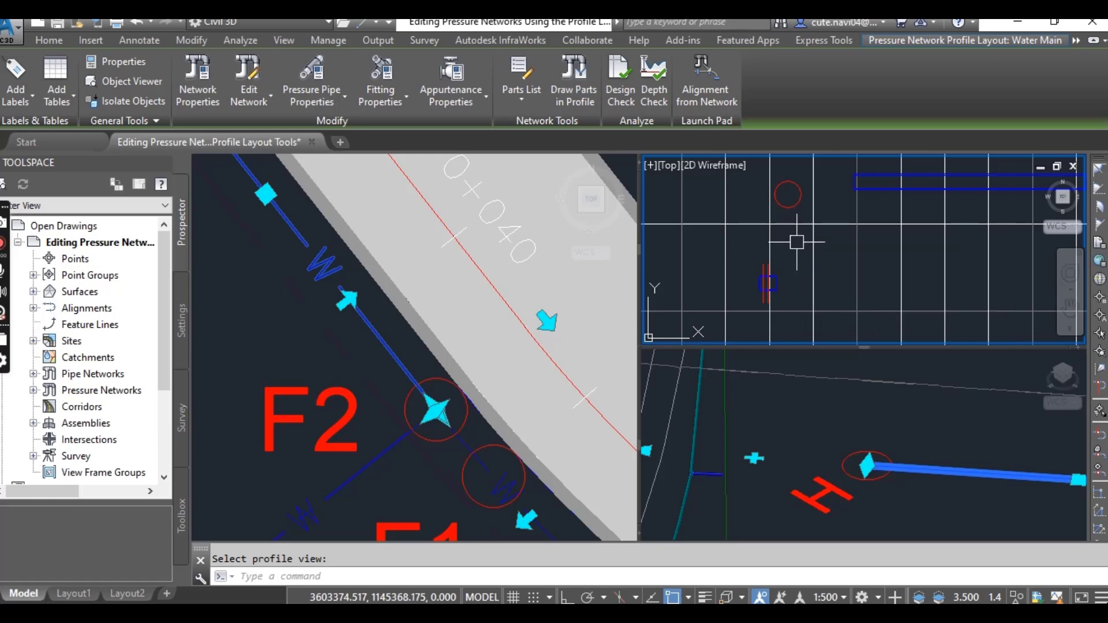
pyautogui.click(254, 102)
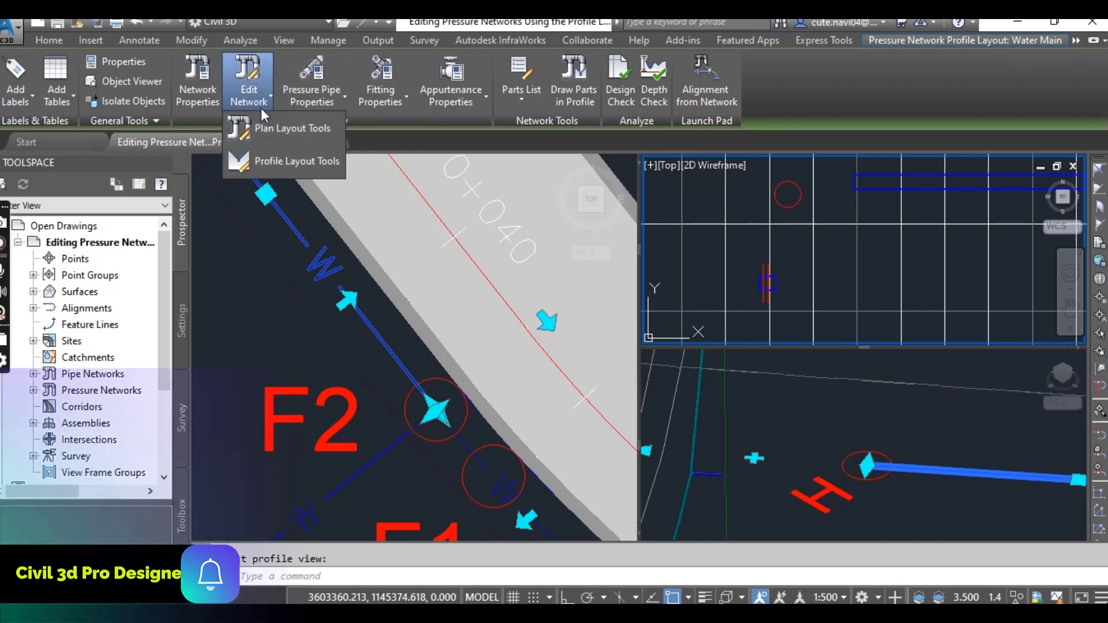
pyautogui.click(276, 164)
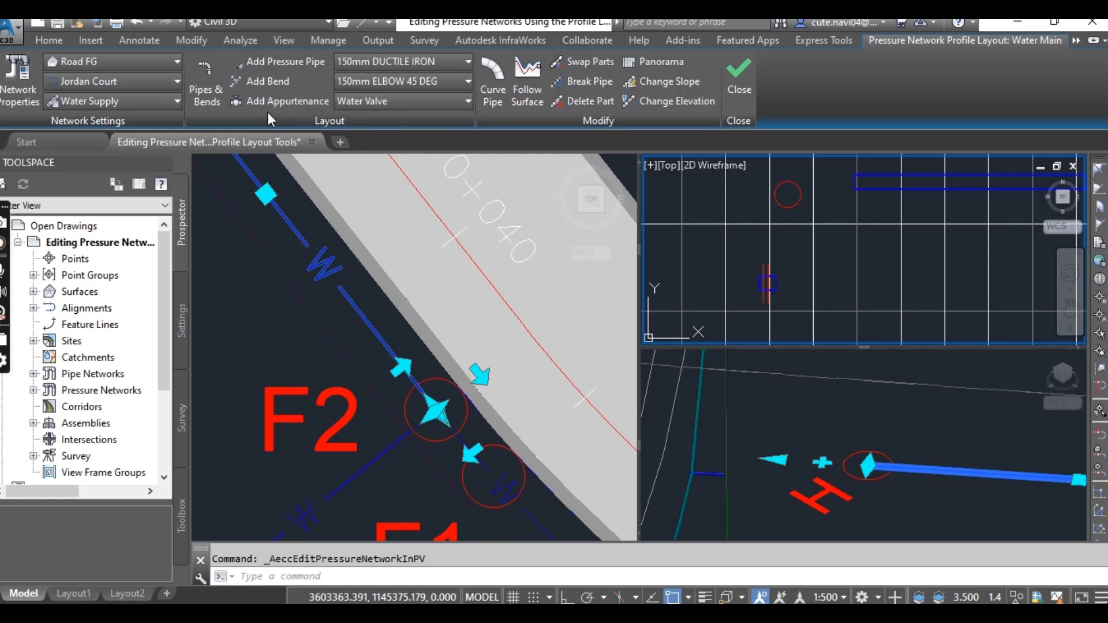
# - Add a 150mm ELBOW 45 DEG bend, turning counterclockwise, at the open end of the short lower pipe in the profile view
pyautogui.click(389, 87)
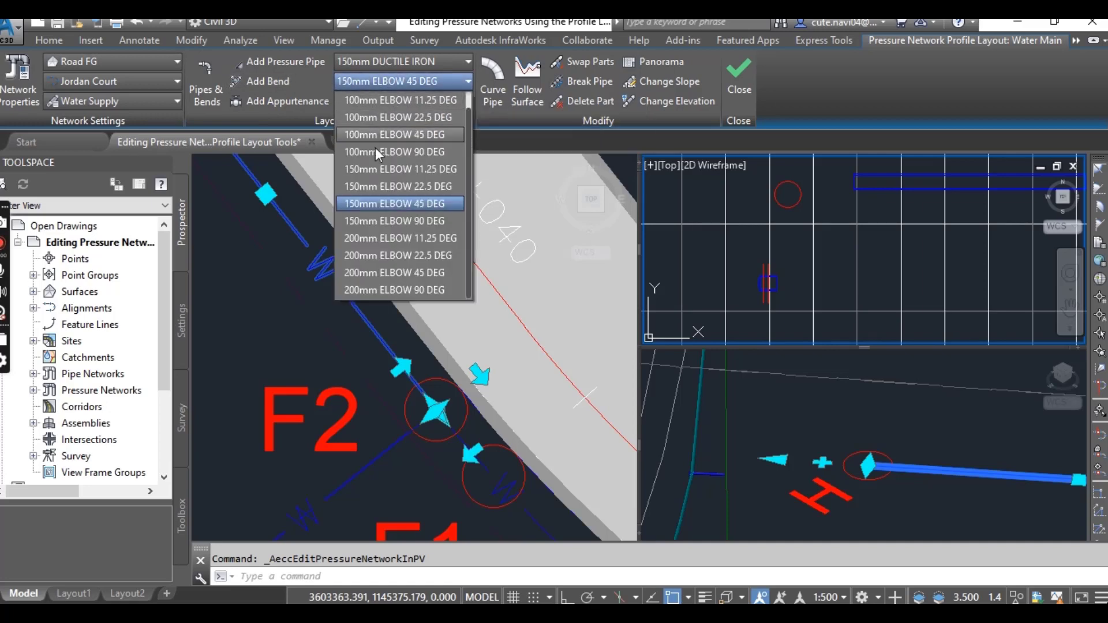
pyautogui.click(360, 204)
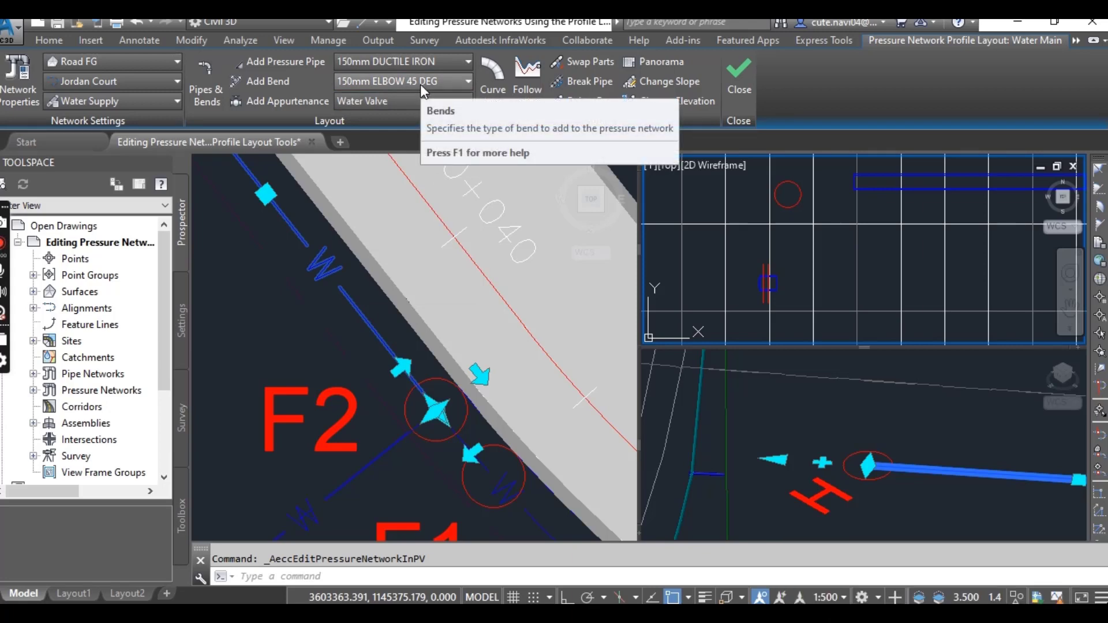
pyautogui.click(270, 81)
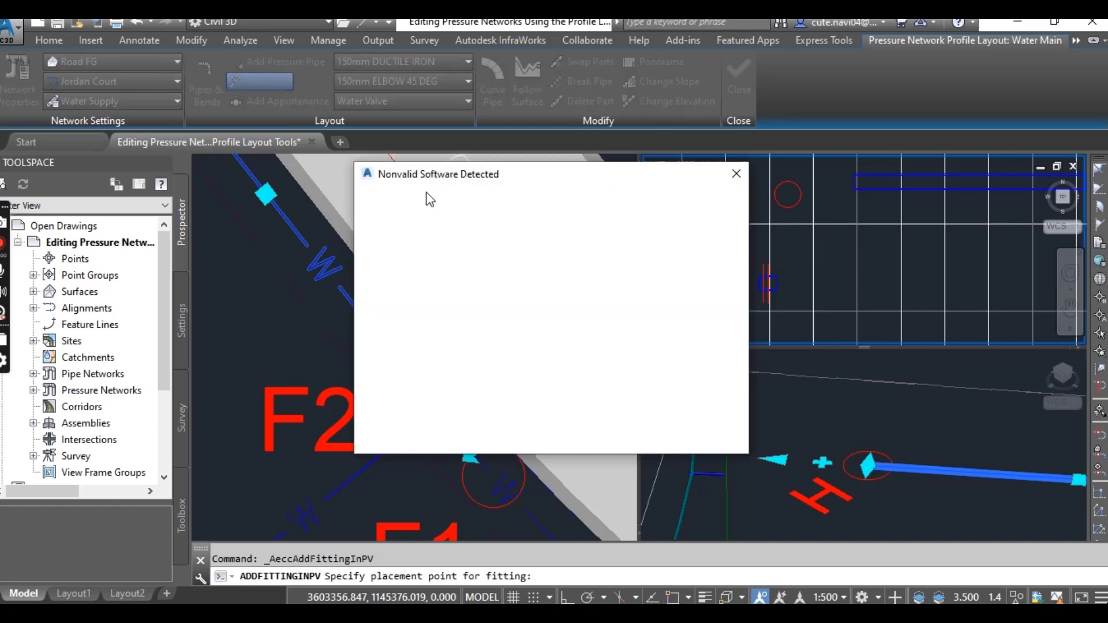
pyautogui.click(736, 173)
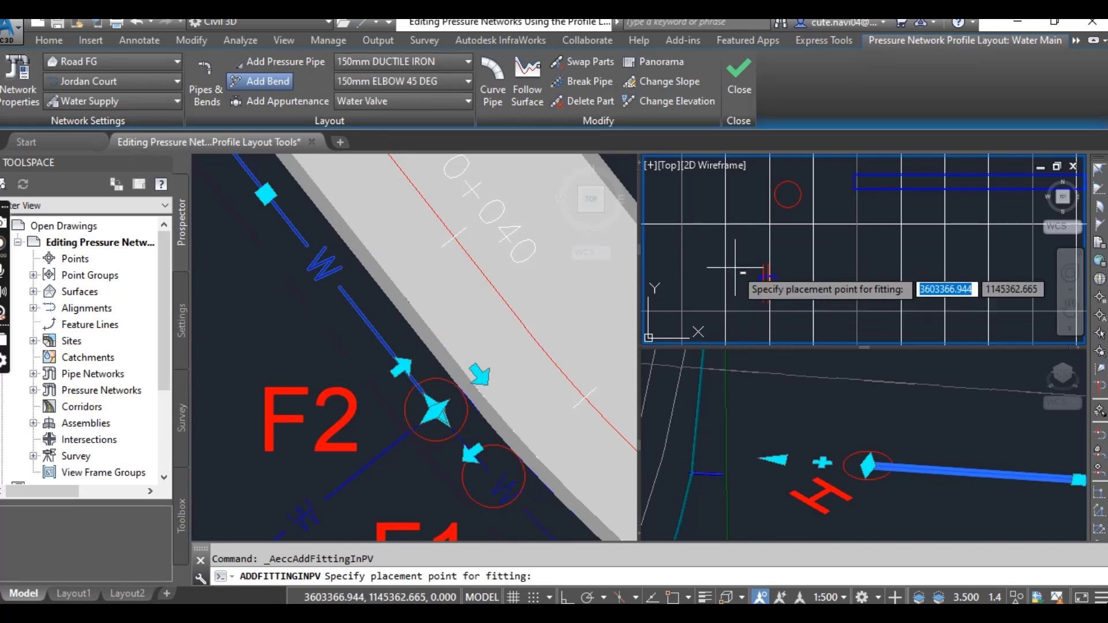
pyautogui.scroll(2, 735, 268)
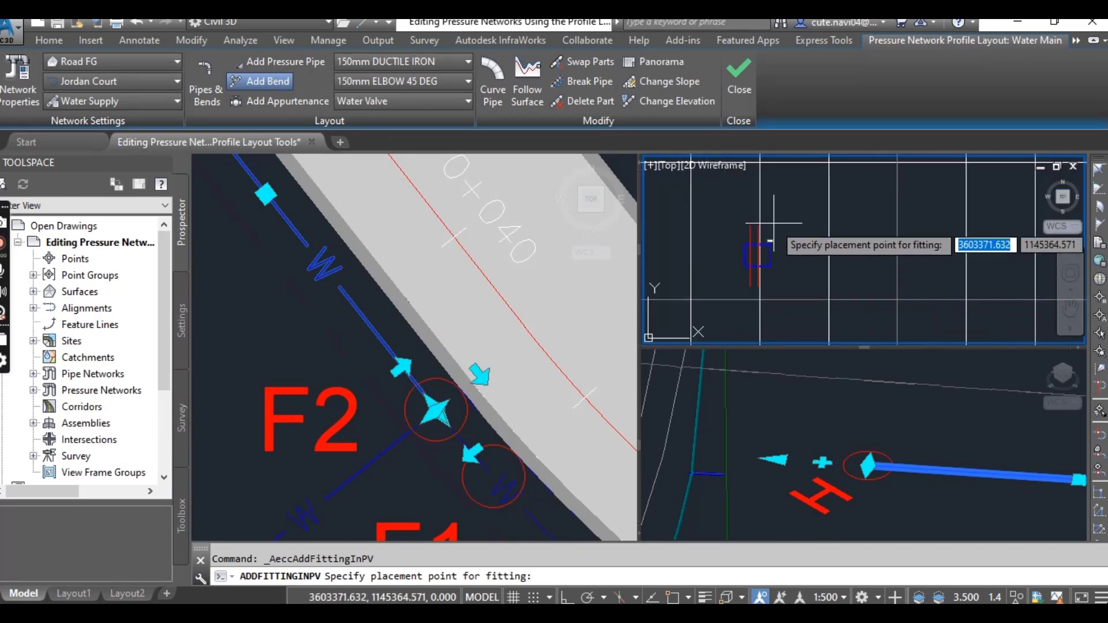
pyautogui.scroll(-2, 774, 222)
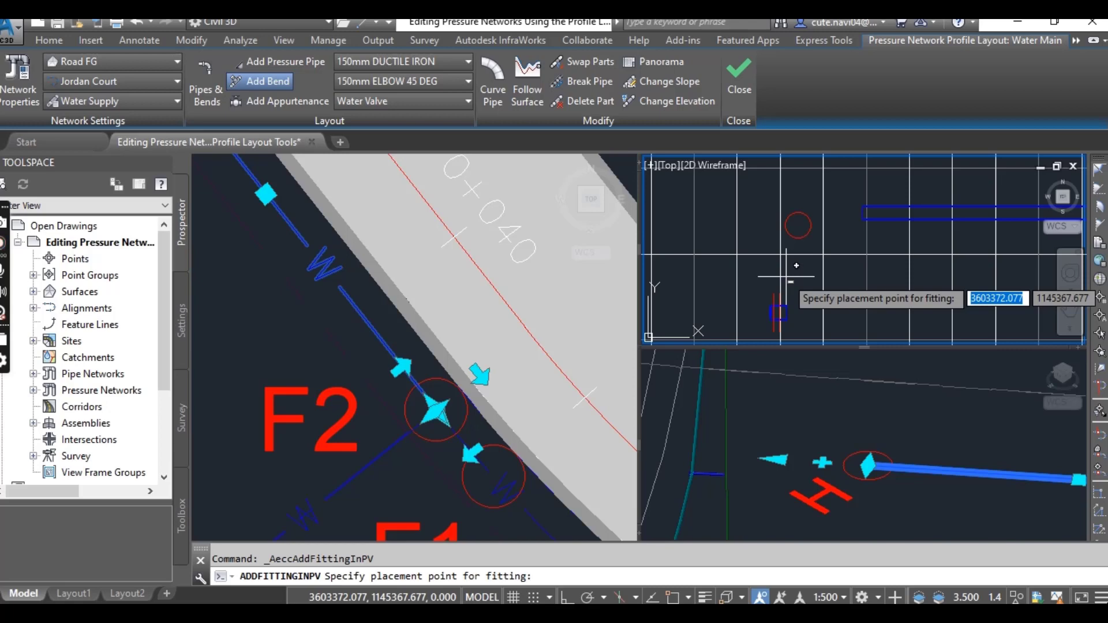
pyautogui.scroll(4, 787, 256)
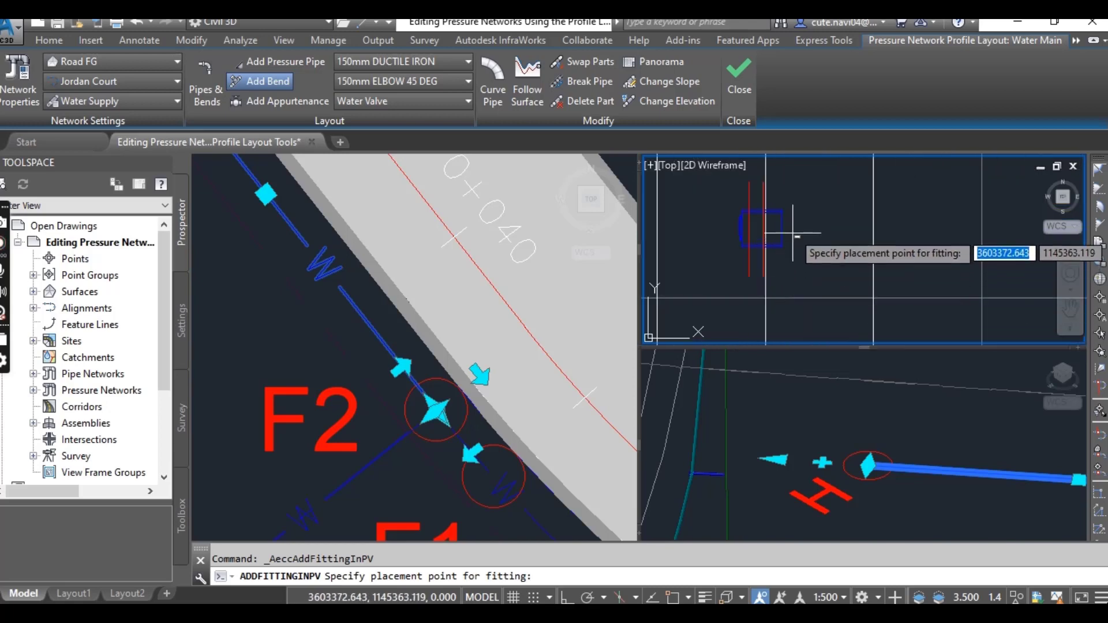
pyautogui.click(785, 229)
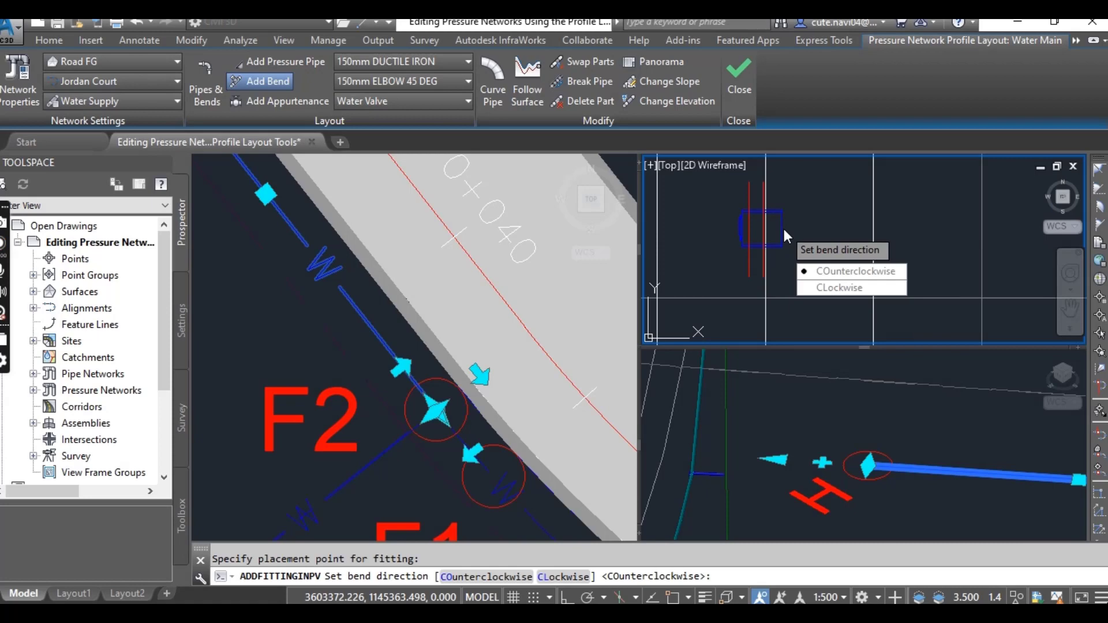
pyautogui.click(839, 271)
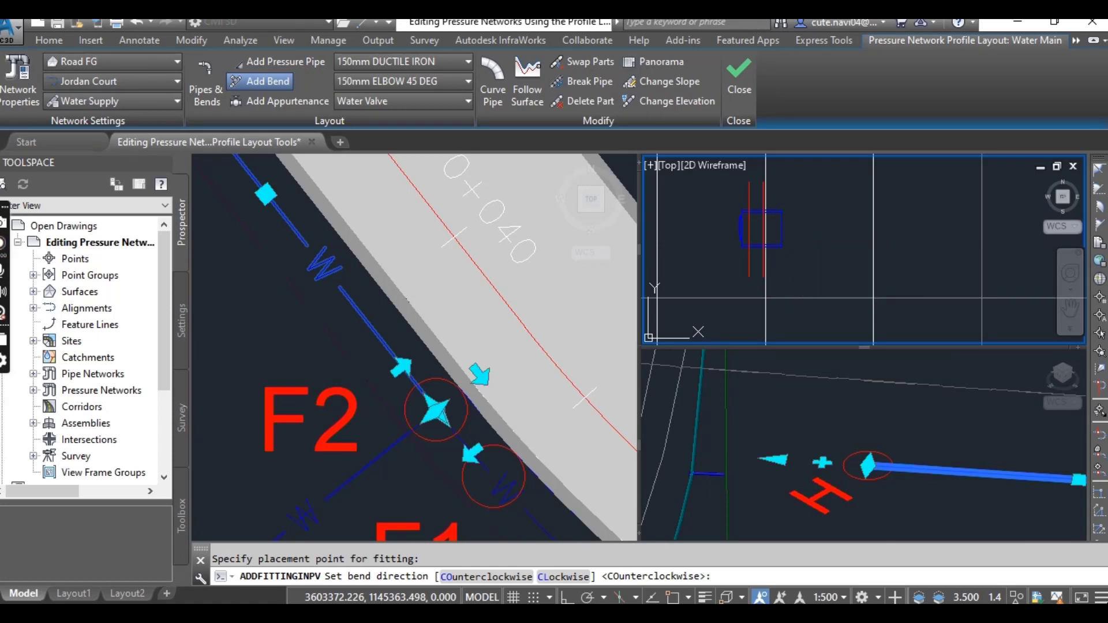
pyautogui.scroll(4, 779, 241)
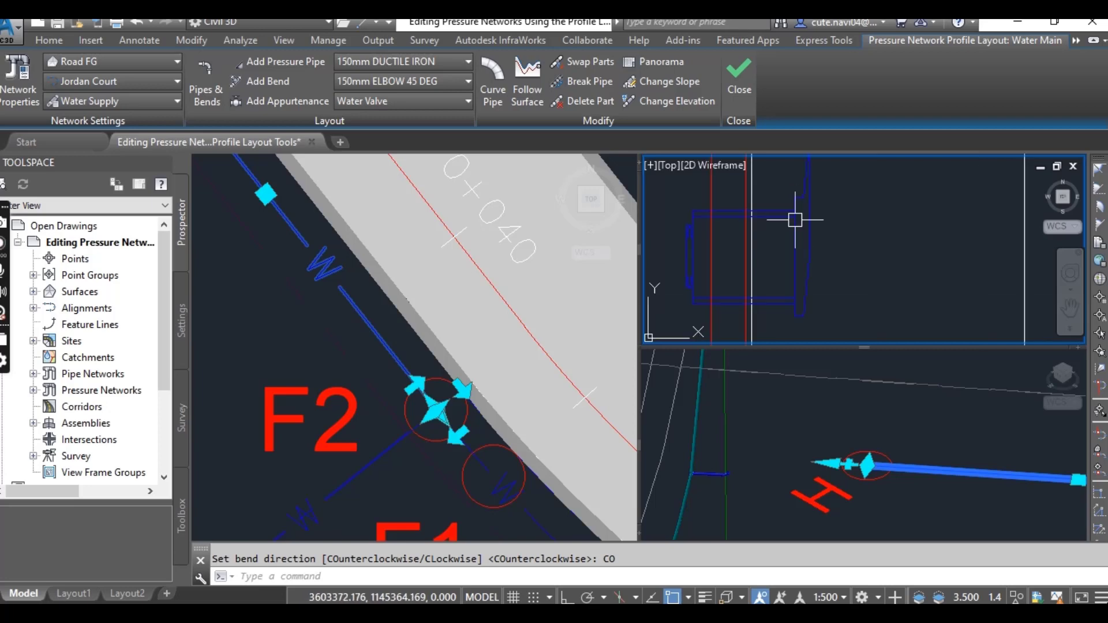
pyautogui.scroll(-4, 800, 242)
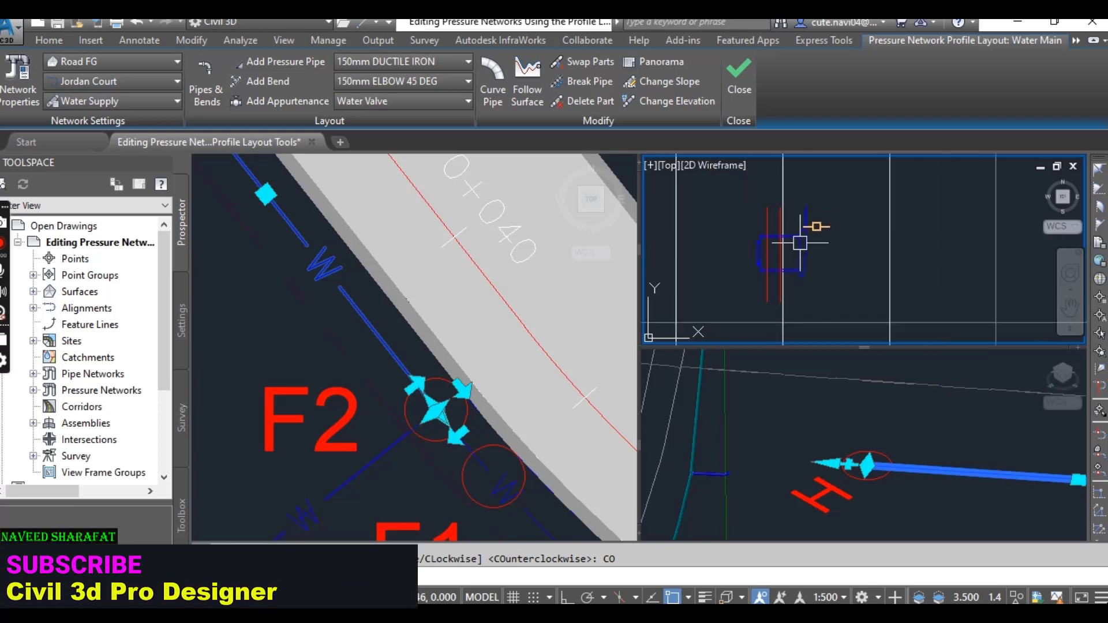
# - Start adding a 150mm DUCTILE IRON pressure pipe, with the range from the new bend to the upper horizontal pipe, and accept continuing with the profile tools
pyautogui.scroll(-3, 826, 254)
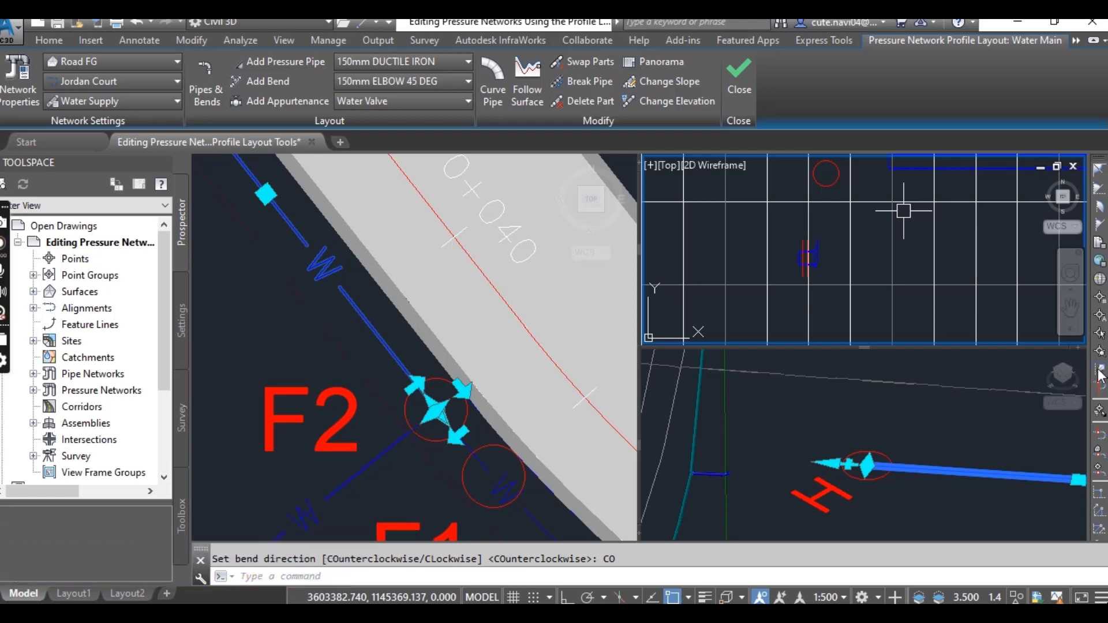
pyautogui.scroll(2, 809, 260)
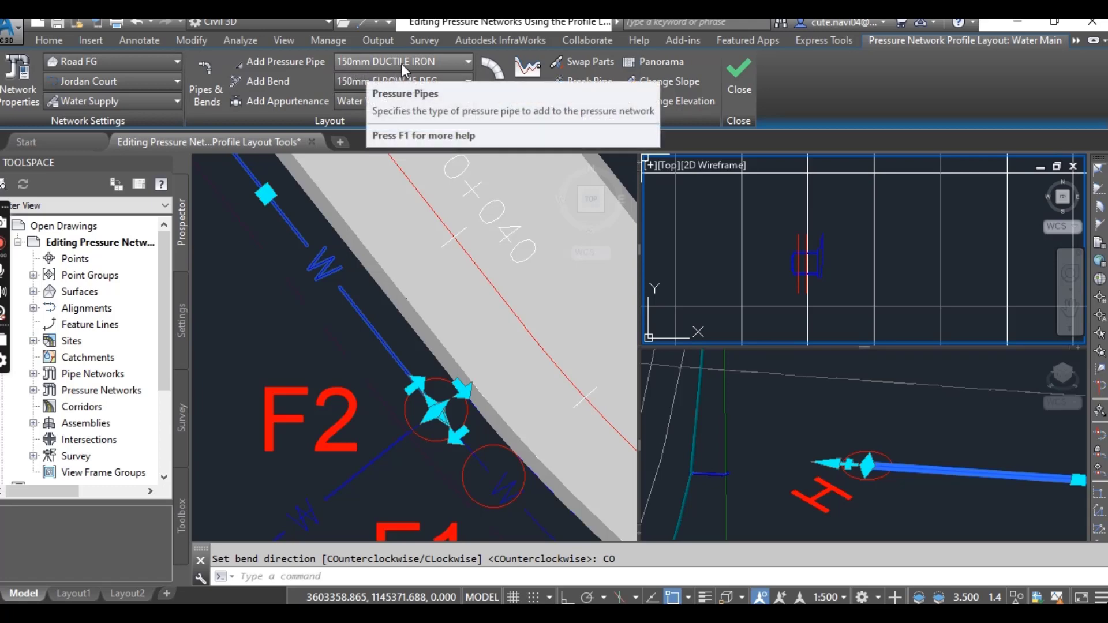
pyautogui.click(279, 64)
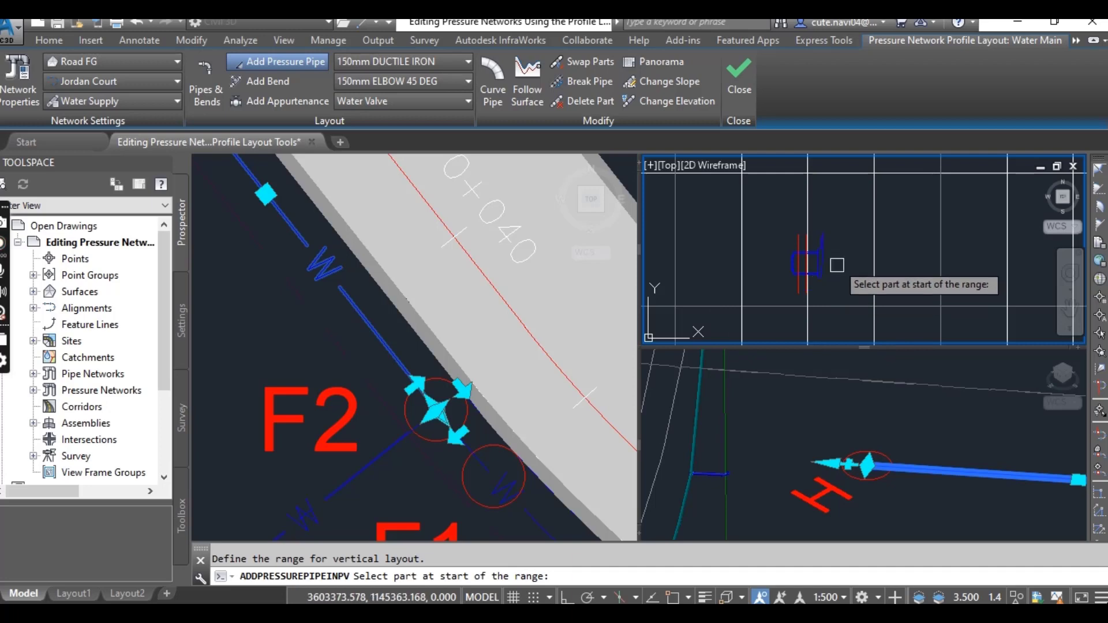
pyautogui.scroll(4, 832, 263)
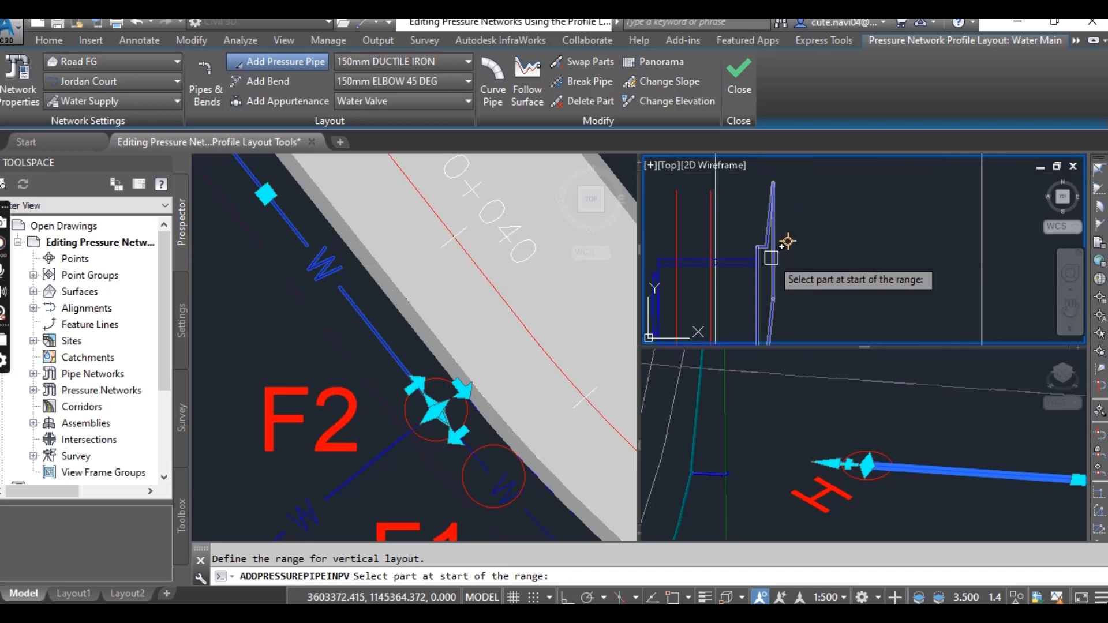
pyautogui.click(772, 258)
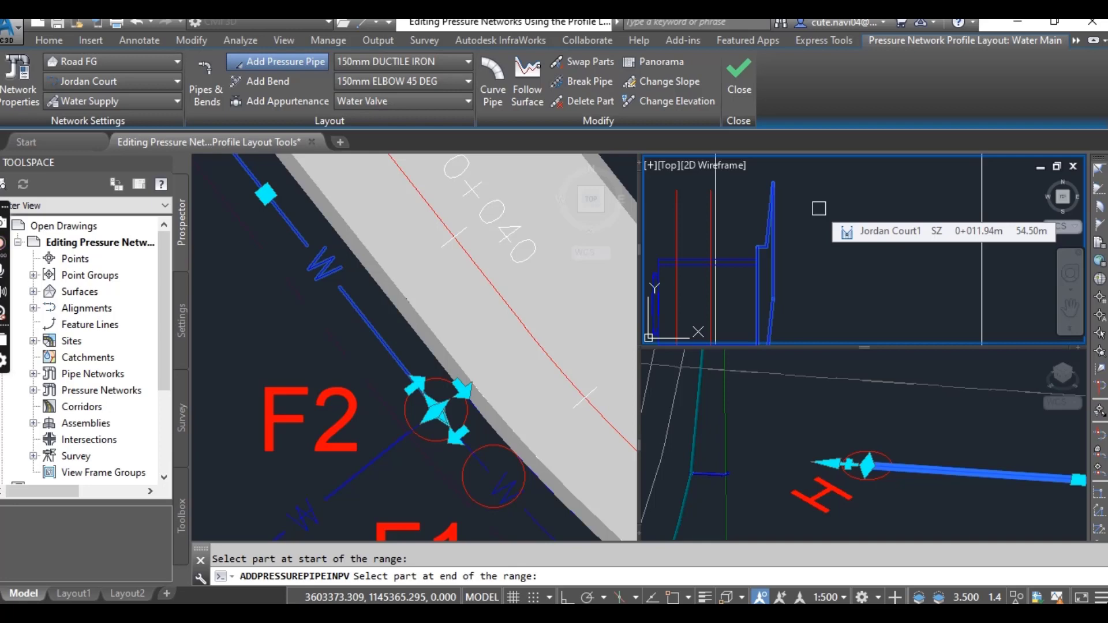
pyautogui.scroll(-5, 822, 231)
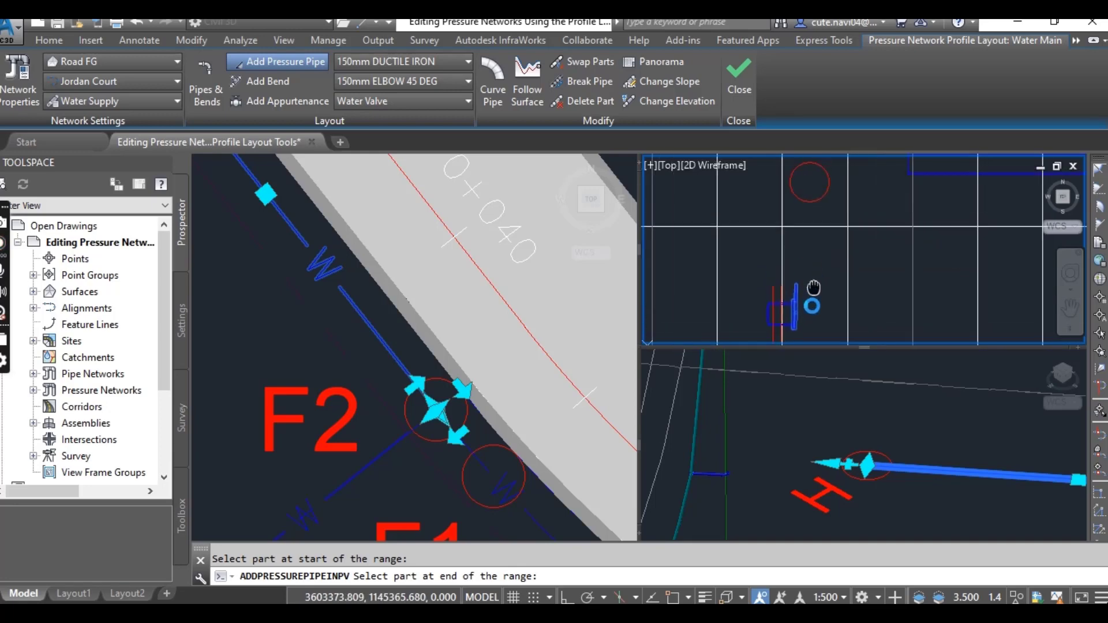
pyautogui.click(935, 192)
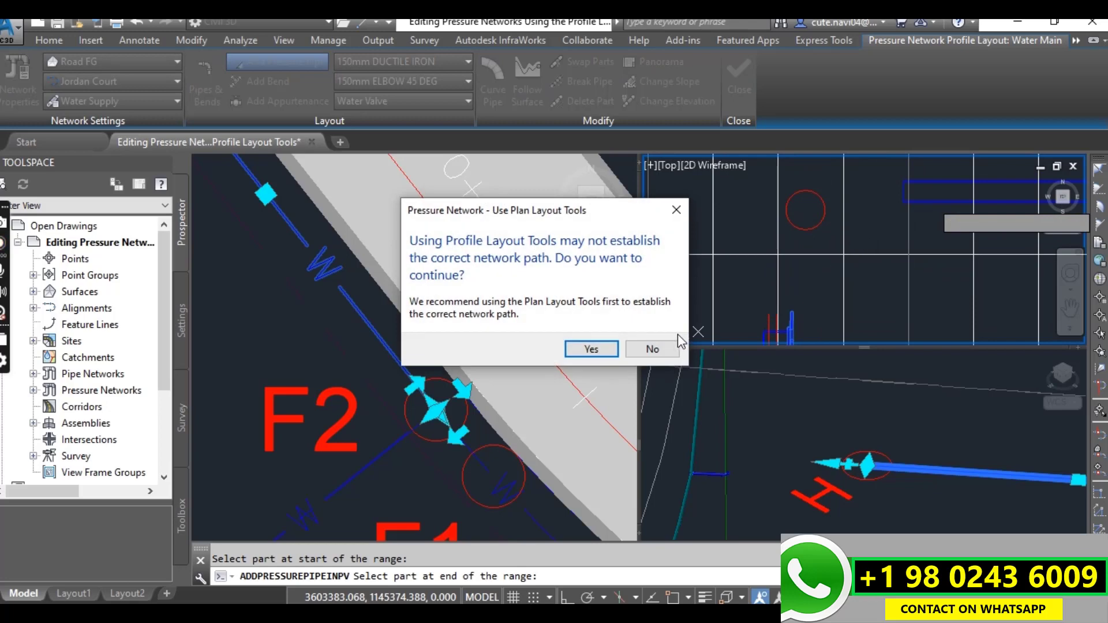
pyautogui.click(590, 353)
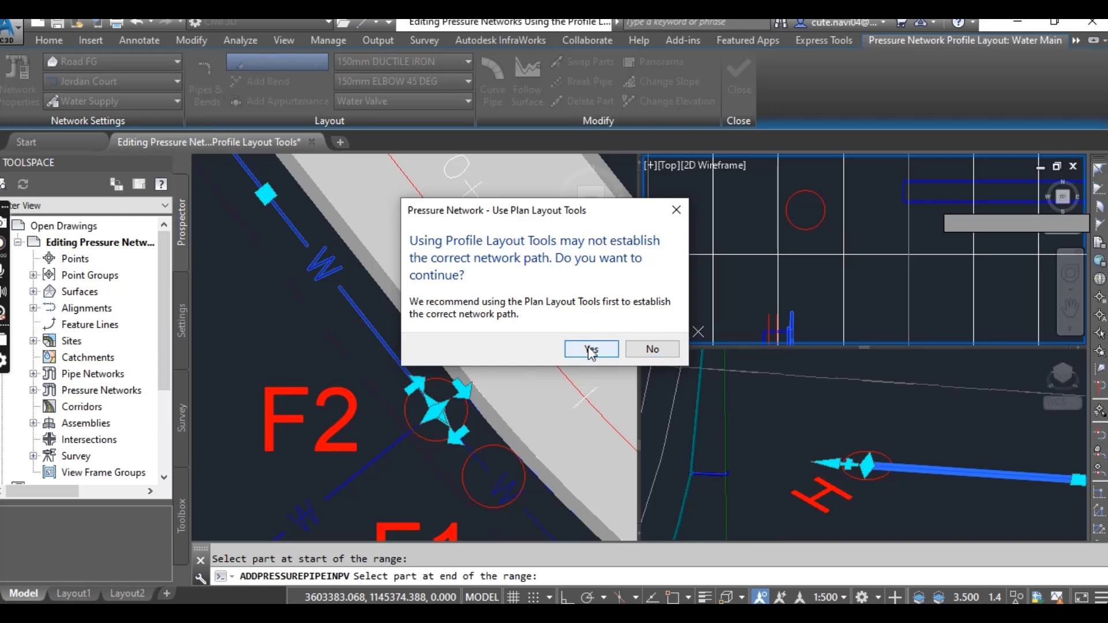
pyautogui.click(591, 350)
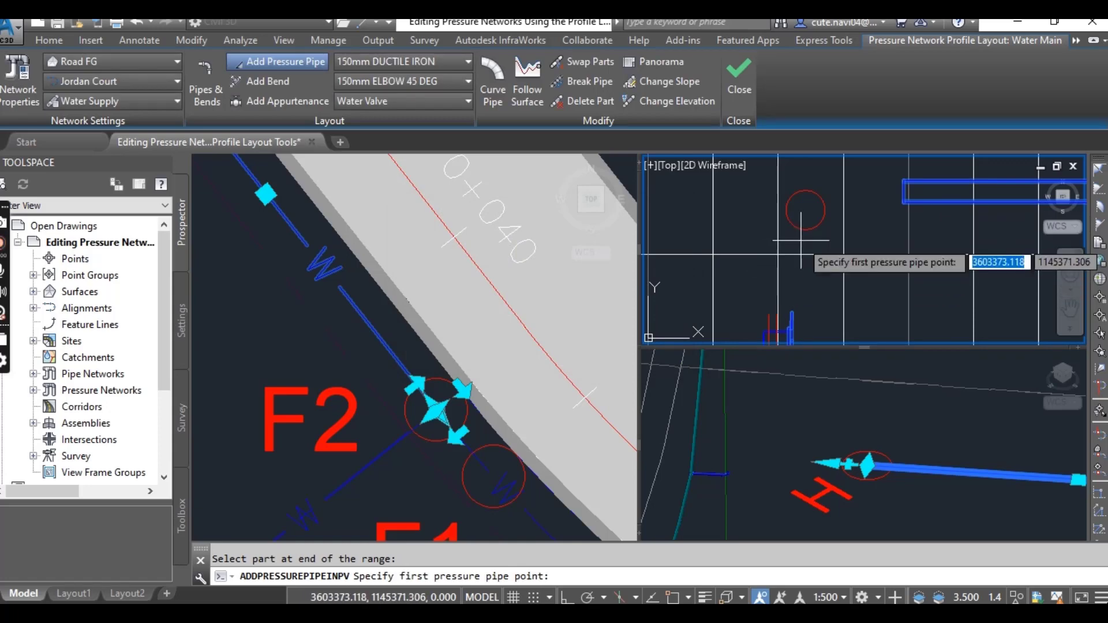
# - Draw the pressure pipe from the open end of the new bend up to the centre of the red circle
pyautogui.moveTo(800, 277); pyautogui.dragTo(780, 224, button='middle')
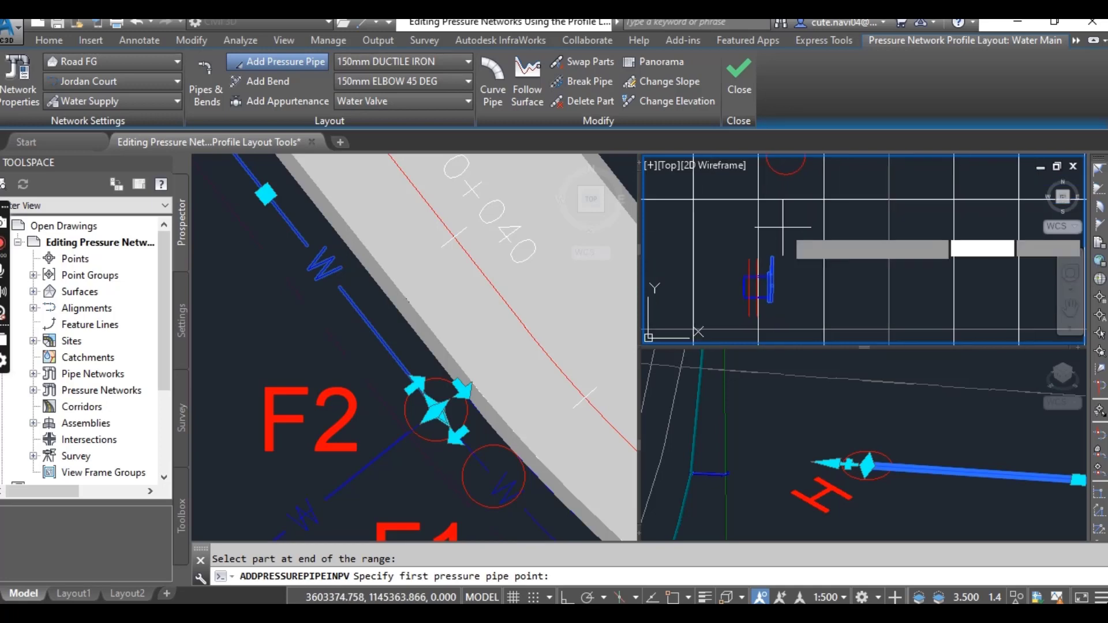
pyautogui.scroll(4, 783, 268)
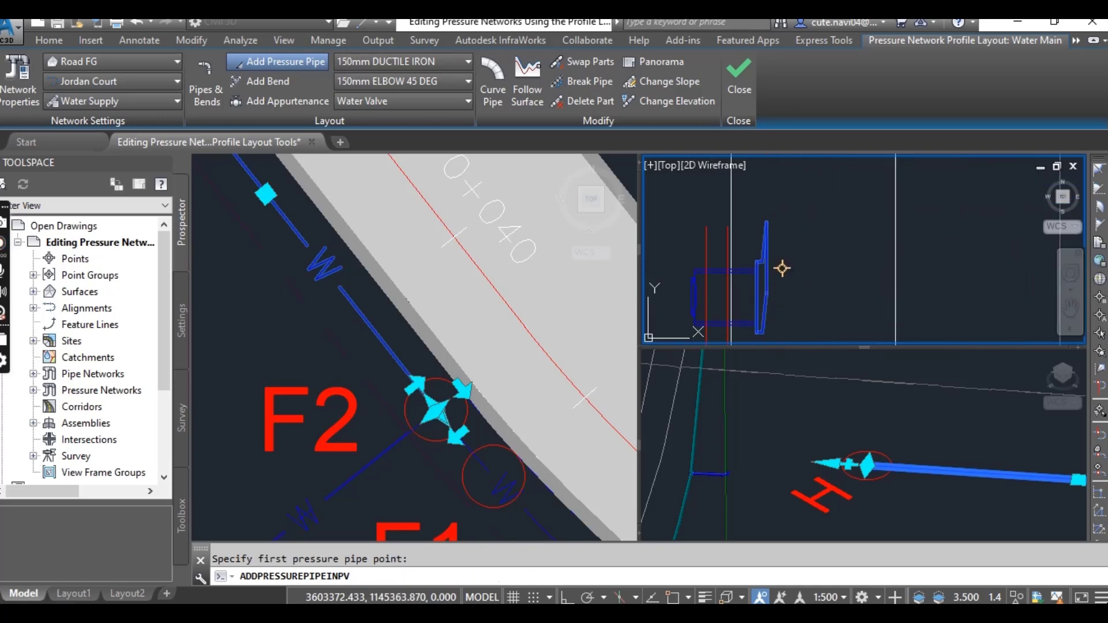
pyautogui.click(782, 268)
pyautogui.scroll(-3, 811, 267)
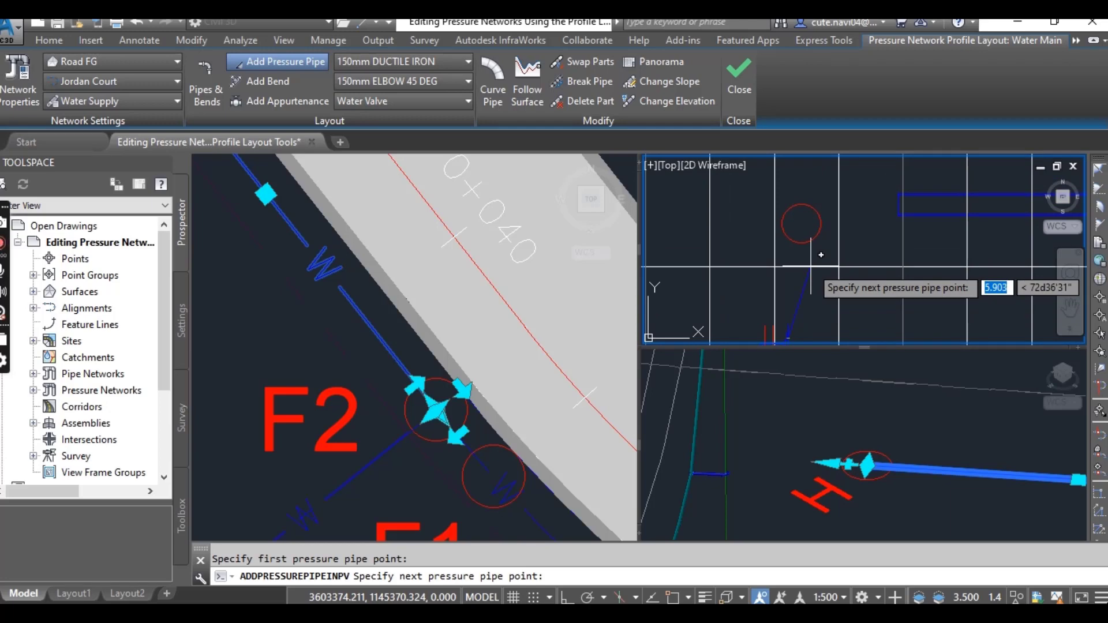
pyautogui.scroll(4, 807, 225)
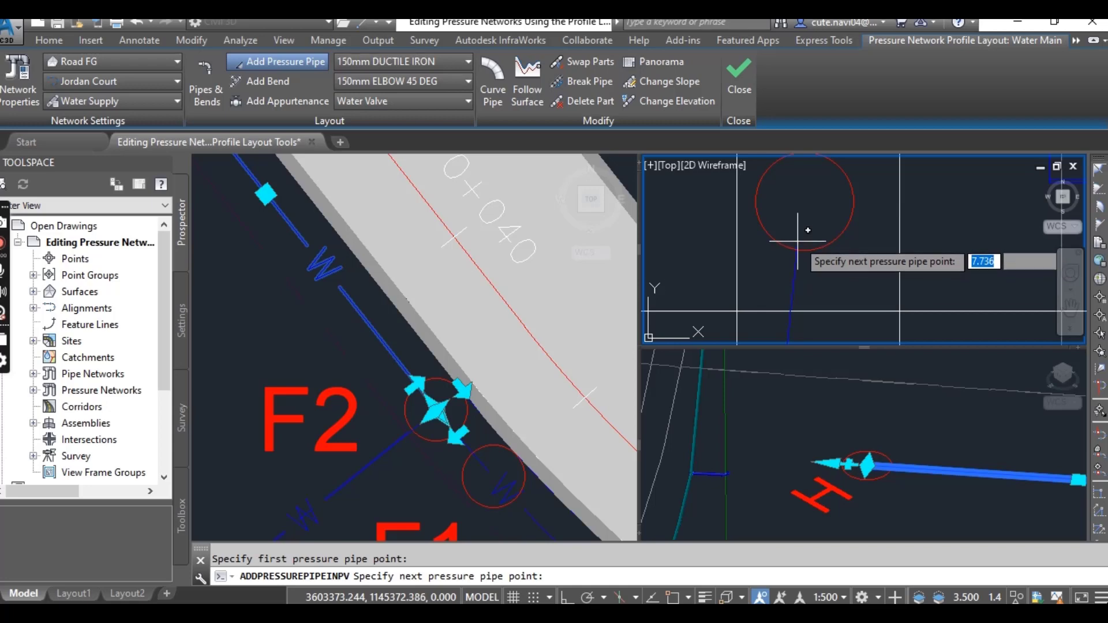
pyautogui.moveTo(798, 237); pyautogui.dragTo(798, 263, button='middle')
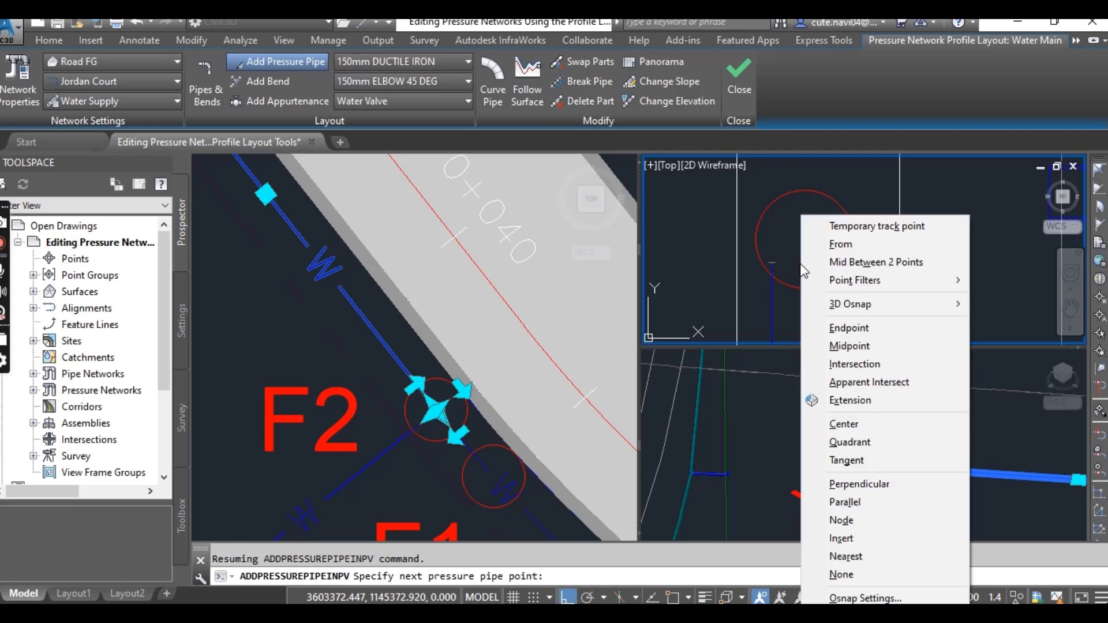
pyautogui.keyDown('shift'); pyautogui.rightClick(813, 248); pyautogui.keyUp('shift')
pyautogui.click(846, 425)
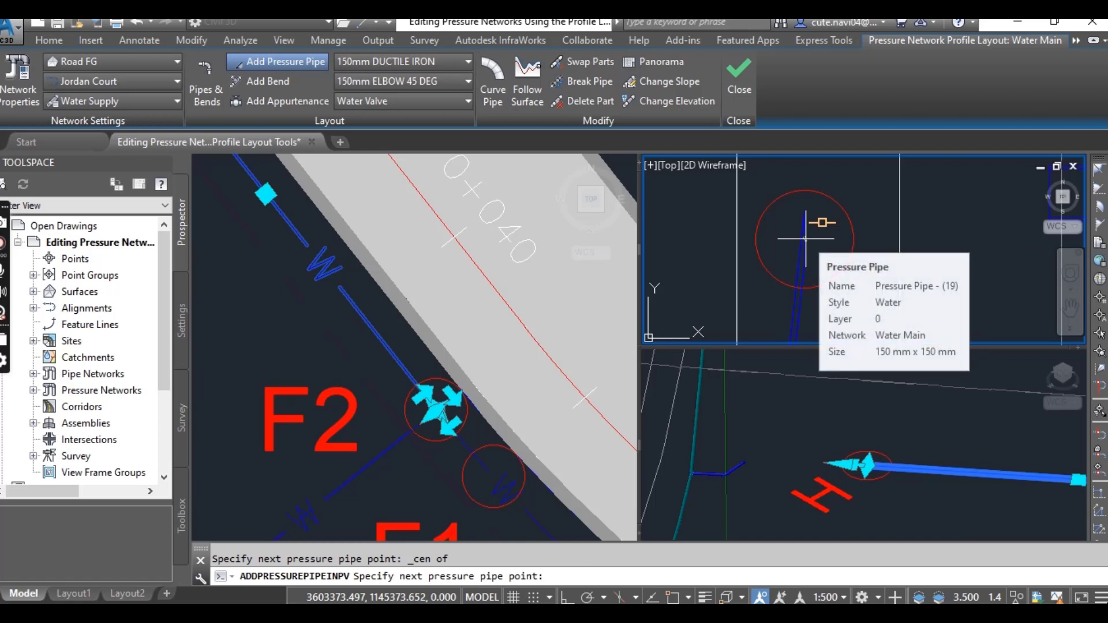
pyautogui.click(806, 238)
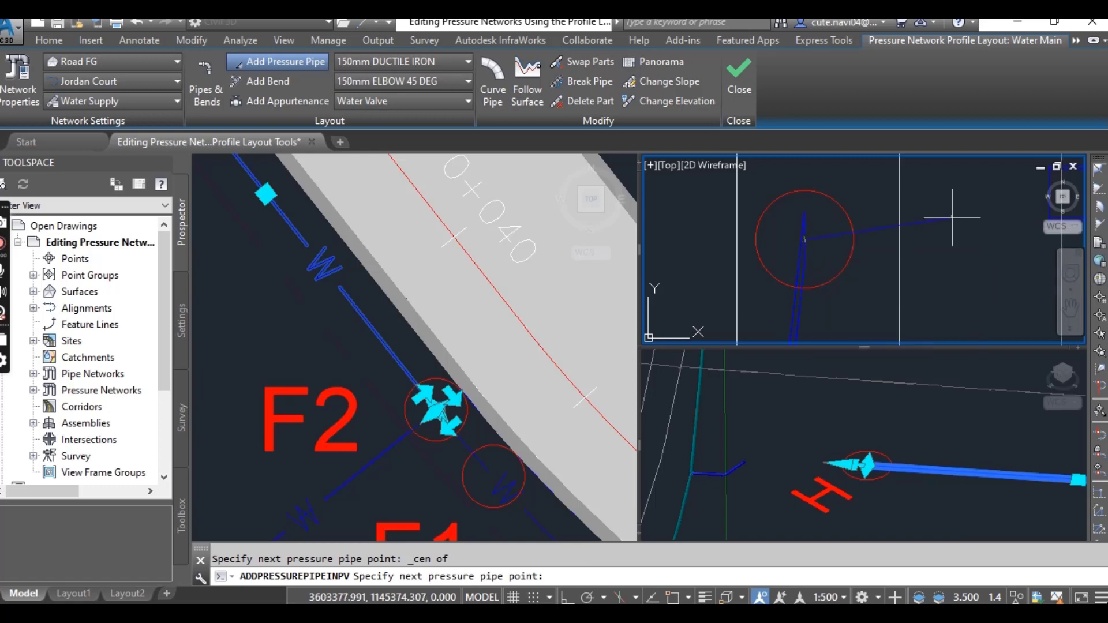
# - Add a 150mm ELBOW 45 DEG bend, turning clockwise, at the open end of the upper horizontal pipe nearest the red circle
pyautogui.click(272, 86)
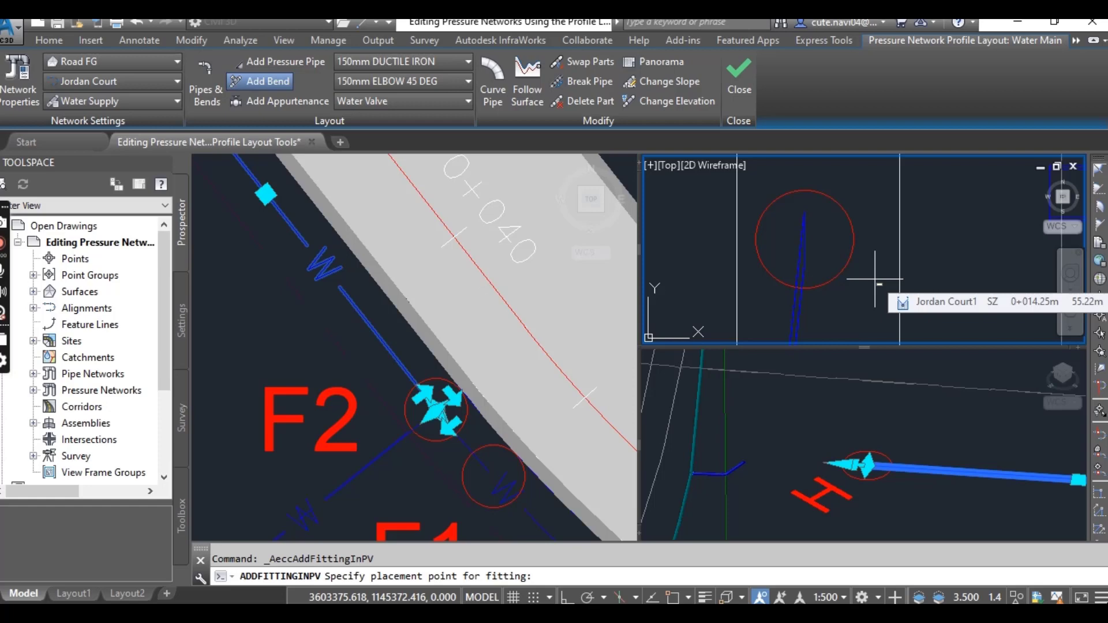
pyautogui.scroll(-2, 876, 281)
pyautogui.moveTo(876, 281); pyautogui.dragTo(764, 272, button='middle')
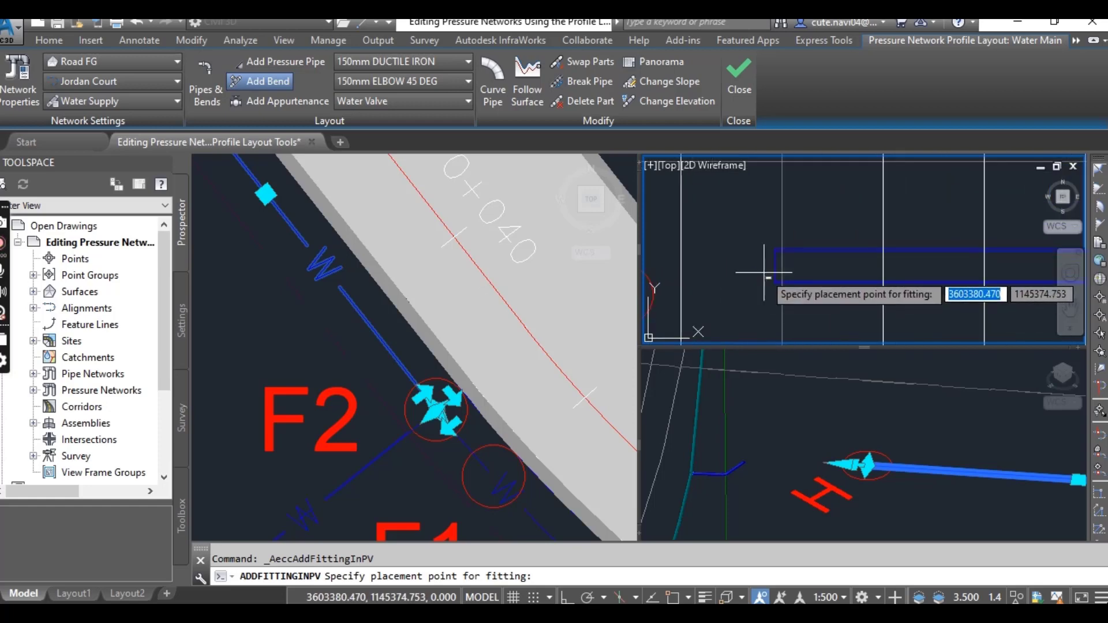
pyautogui.click(769, 269)
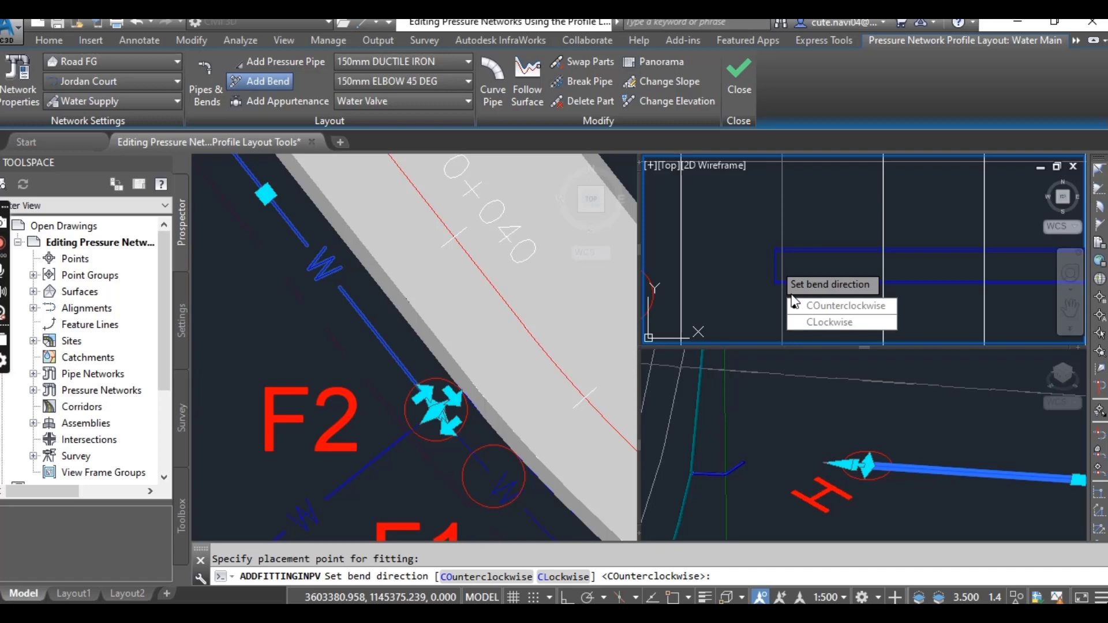
pyautogui.click(831, 325)
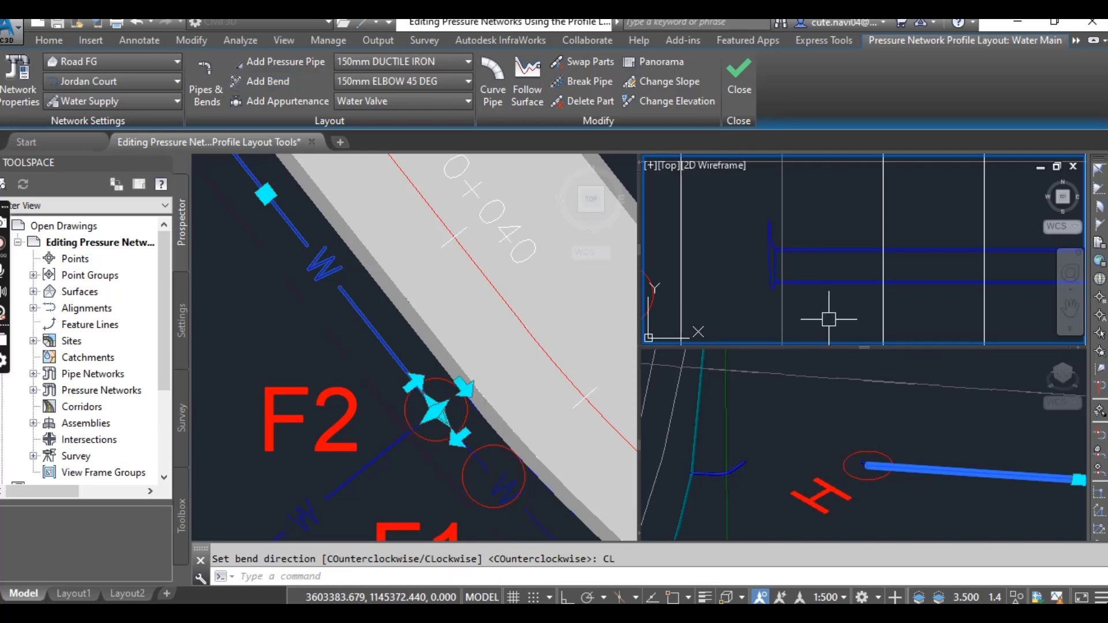
# - Stretch the open end of the upper pipe in the profile view to the centre of the red circle to meet the rising pipe
pyautogui.scroll(5, 793, 258)
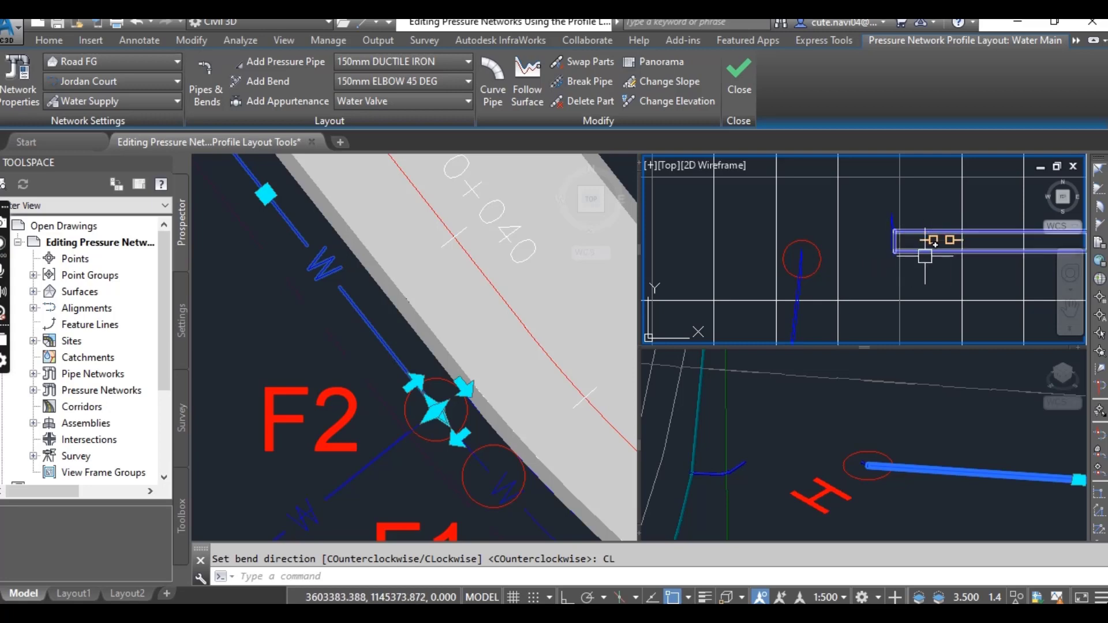
pyautogui.press('Return')
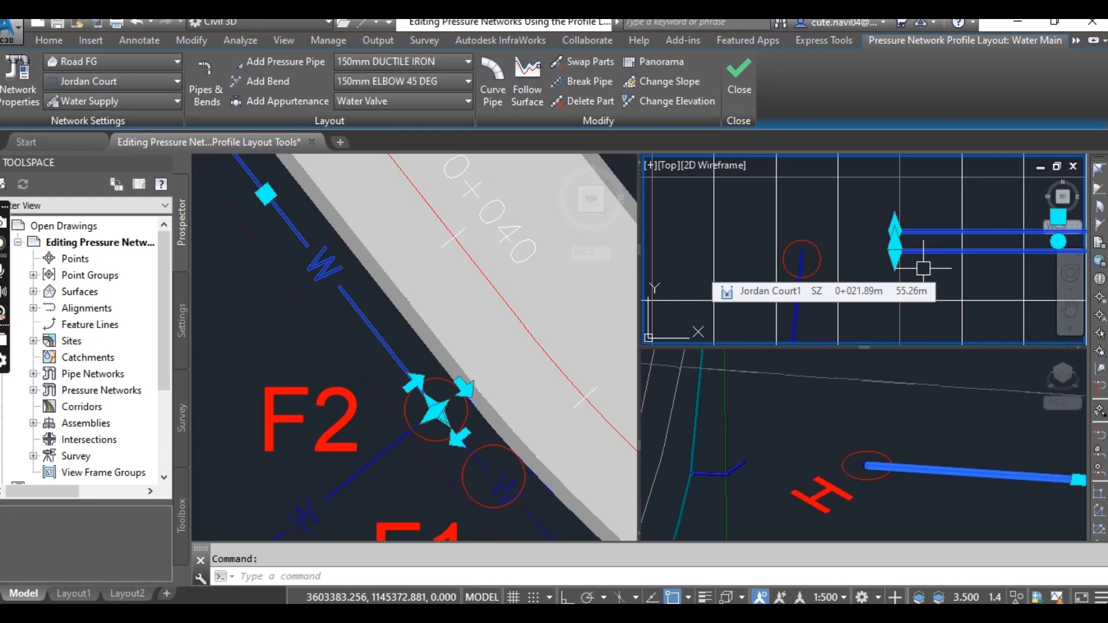
pyautogui.scroll(5, 888, 241)
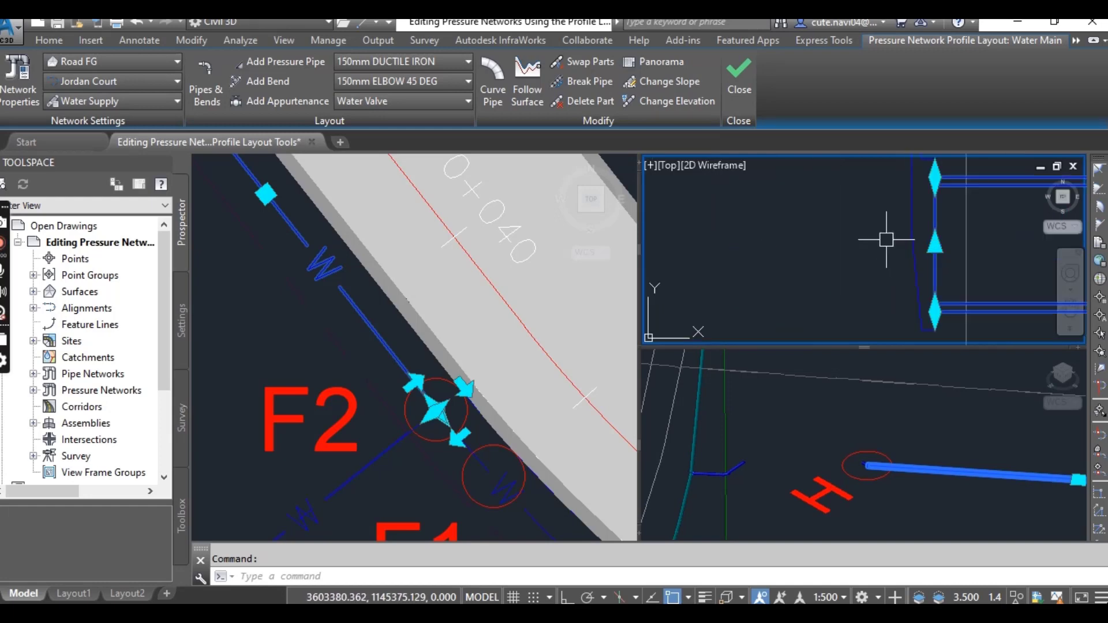
pyautogui.moveTo(922, 197); pyautogui.dragTo(908, 243, button='middle')
pyautogui.click(921, 221)
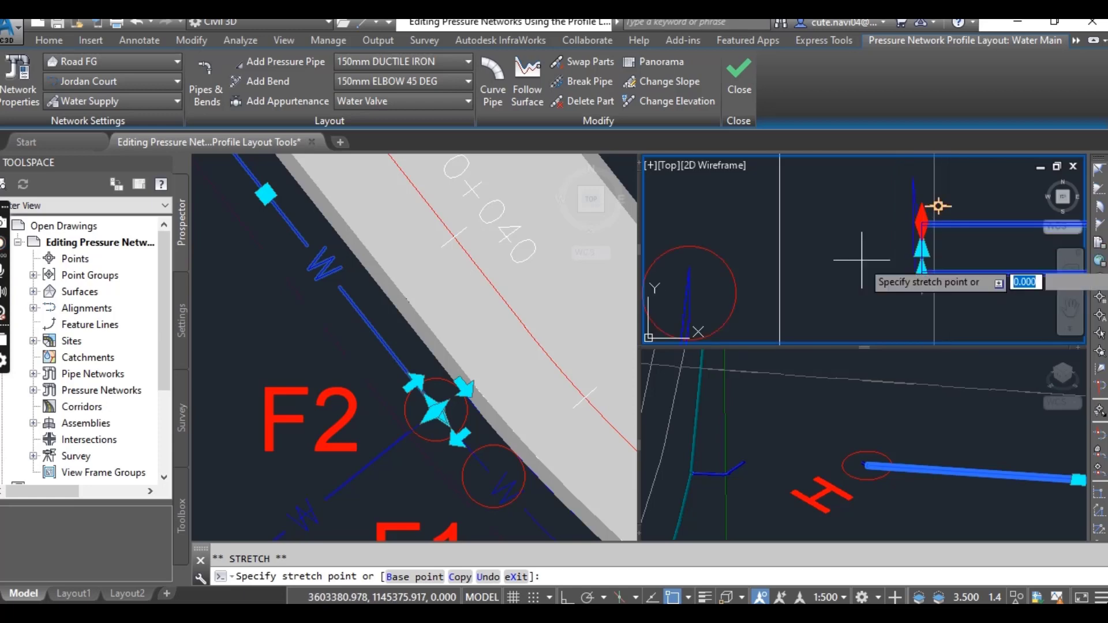
pyautogui.moveTo(866, 248); pyautogui.dragTo(853, 283, button='middle')
pyautogui.scroll(-3, 898, 211)
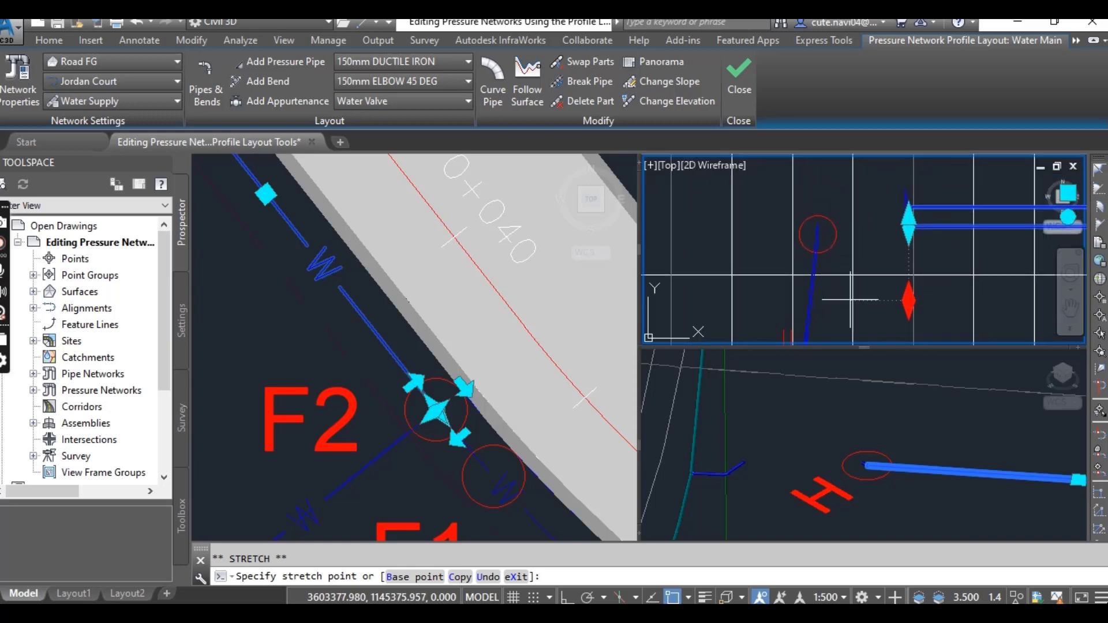
pyautogui.scroll(4, 907, 221)
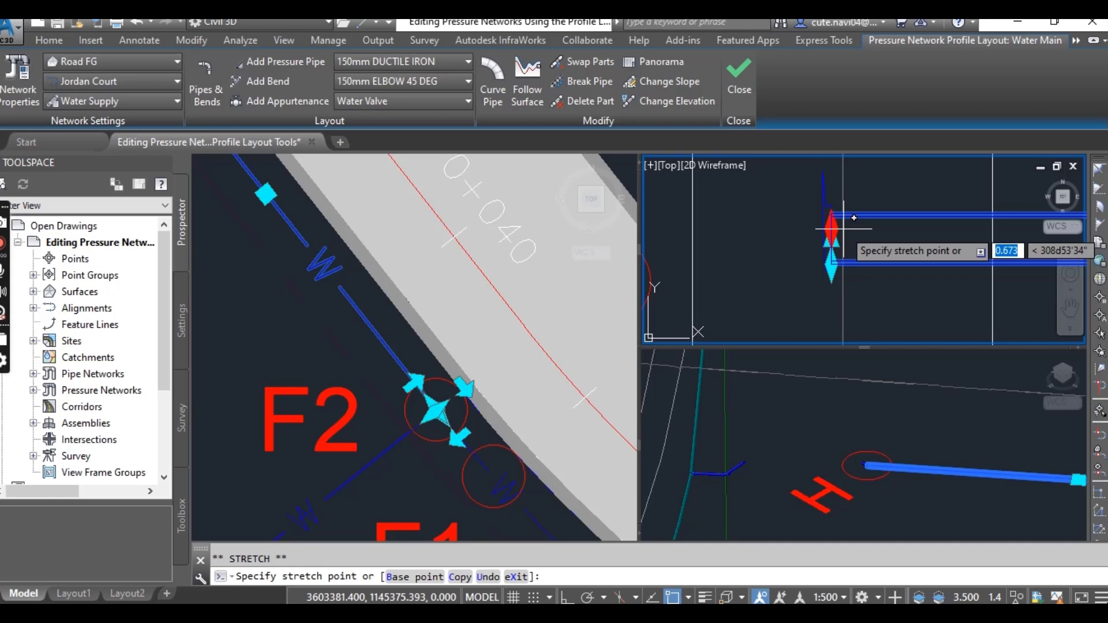
pyautogui.scroll(-4, 851, 222)
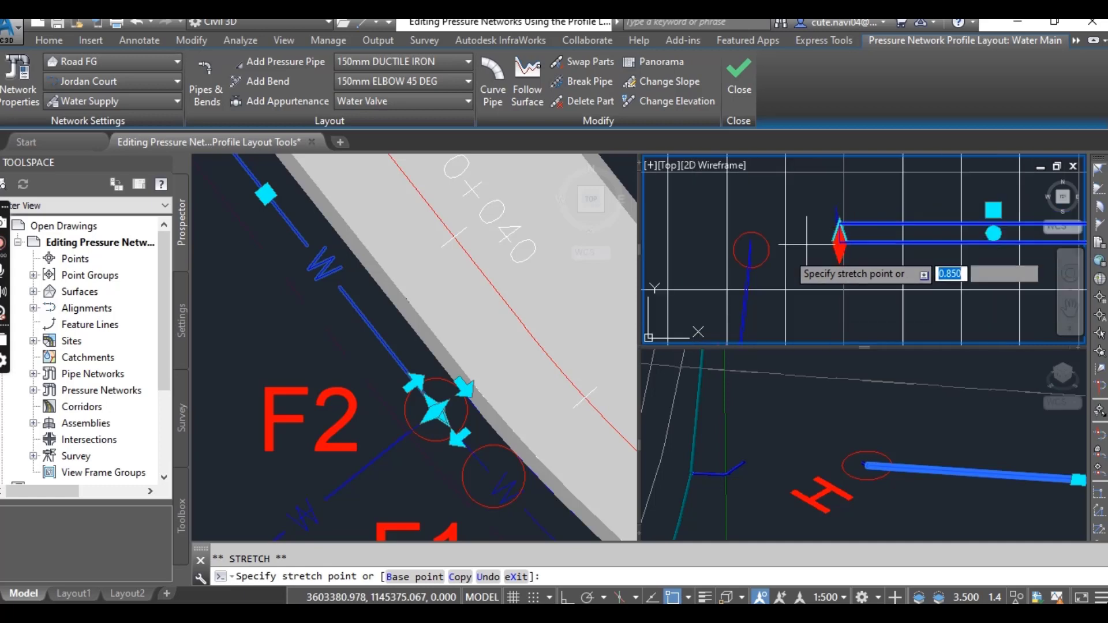
pyautogui.scroll(2, 751, 250)
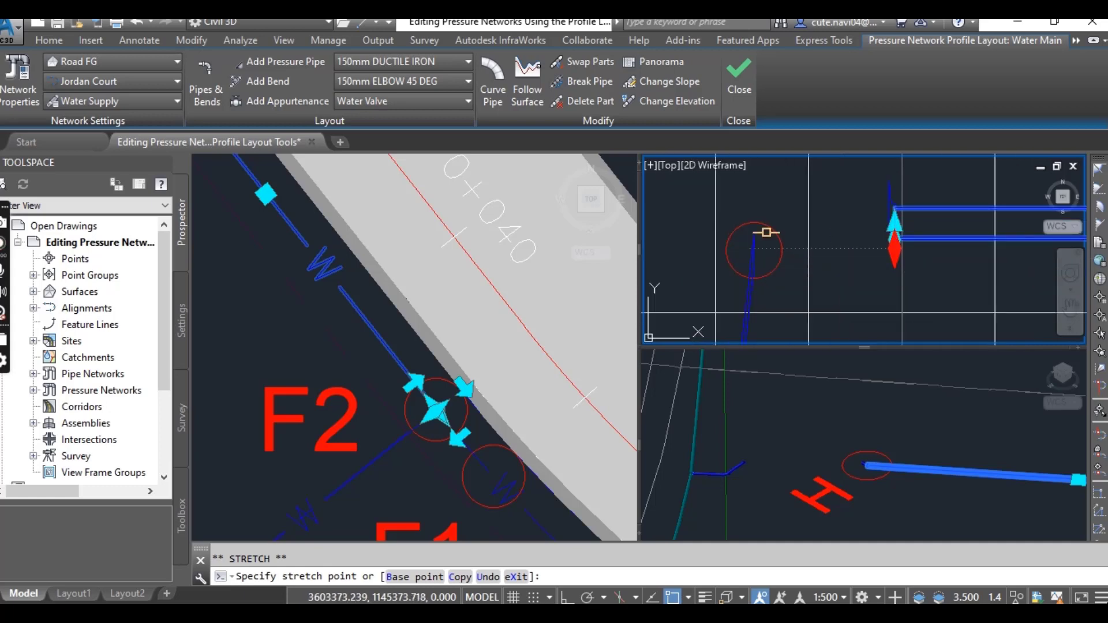
pyautogui.click(754, 250)
pyautogui.scroll(4, 869, 224)
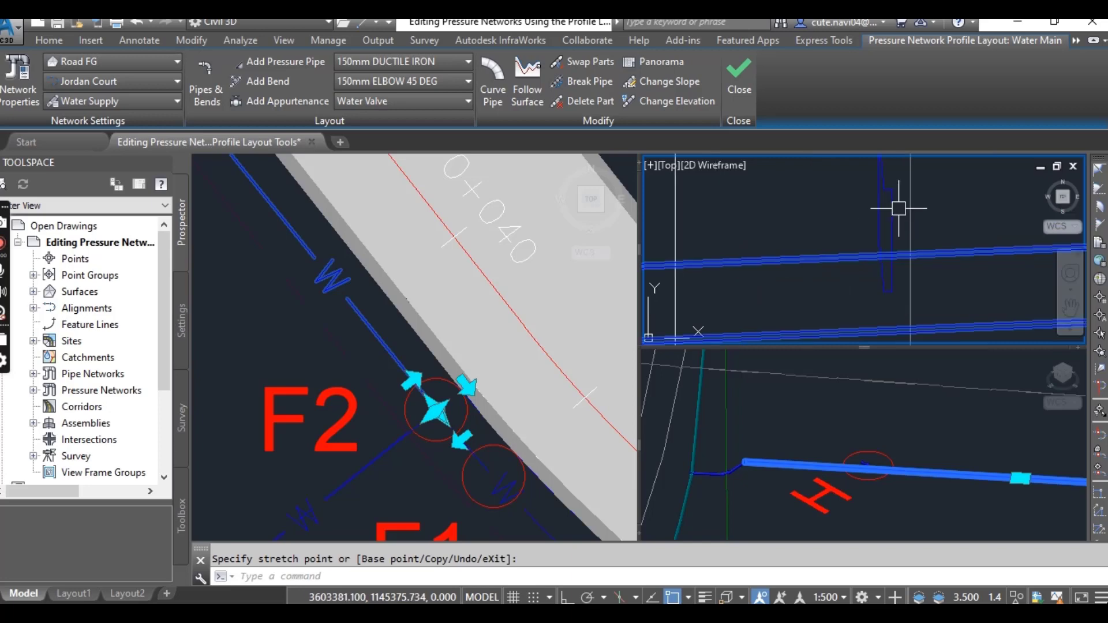
pyautogui.press('Escape')
# - Erase the detached bend left at the upper pipe's former end in the profile view and inspect the joined pipes in the isometric view
pyautogui.scroll(-2, 854, 225)
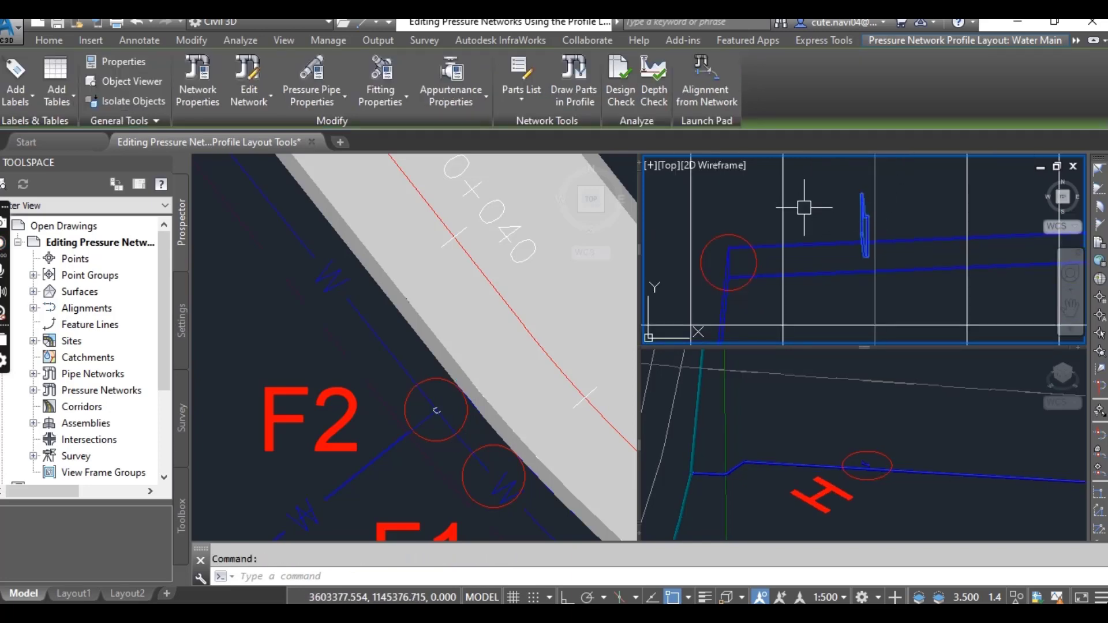
pyautogui.press('Delete')
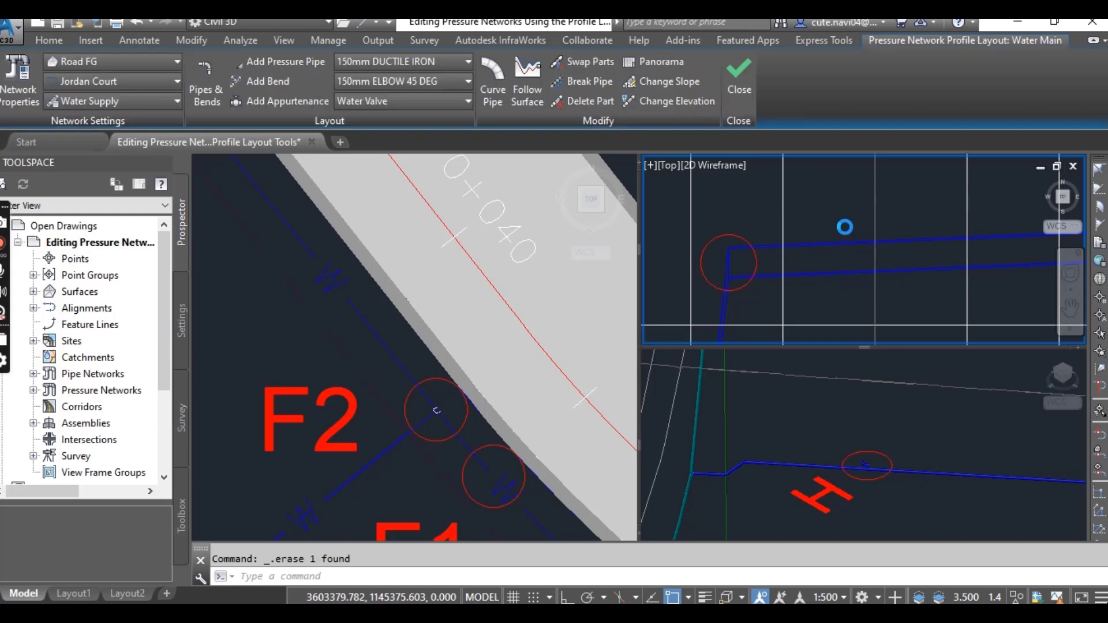
pyautogui.scroll(-3, 845, 228)
pyautogui.click(773, 426)
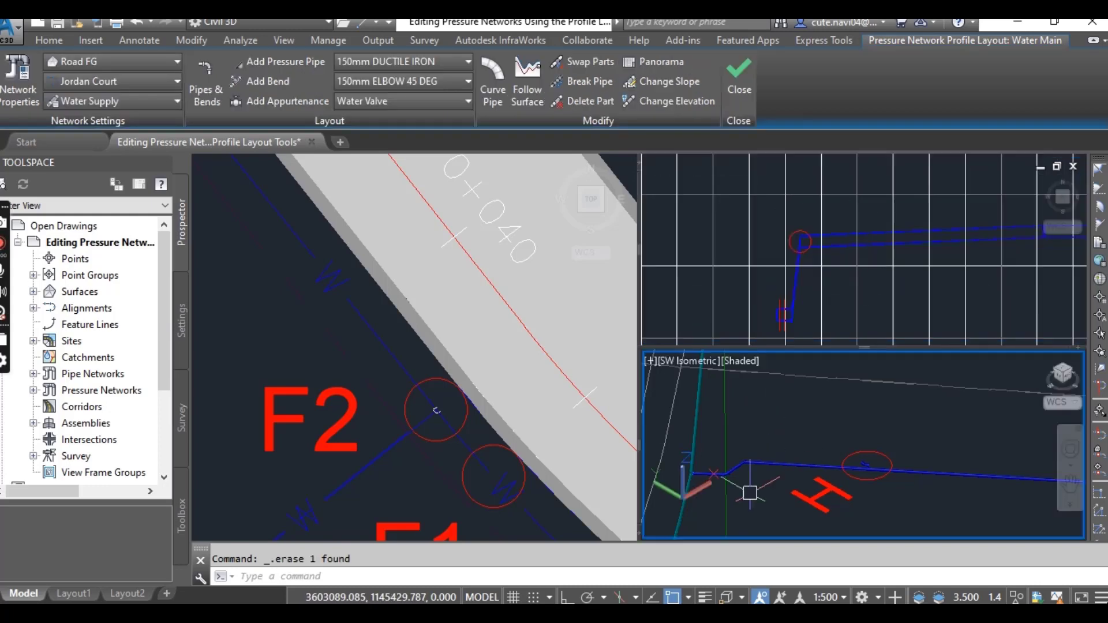
pyautogui.scroll(2, 798, 450)
pyautogui.moveTo(798, 449); pyautogui.dragTo(895, 428, button='middle')
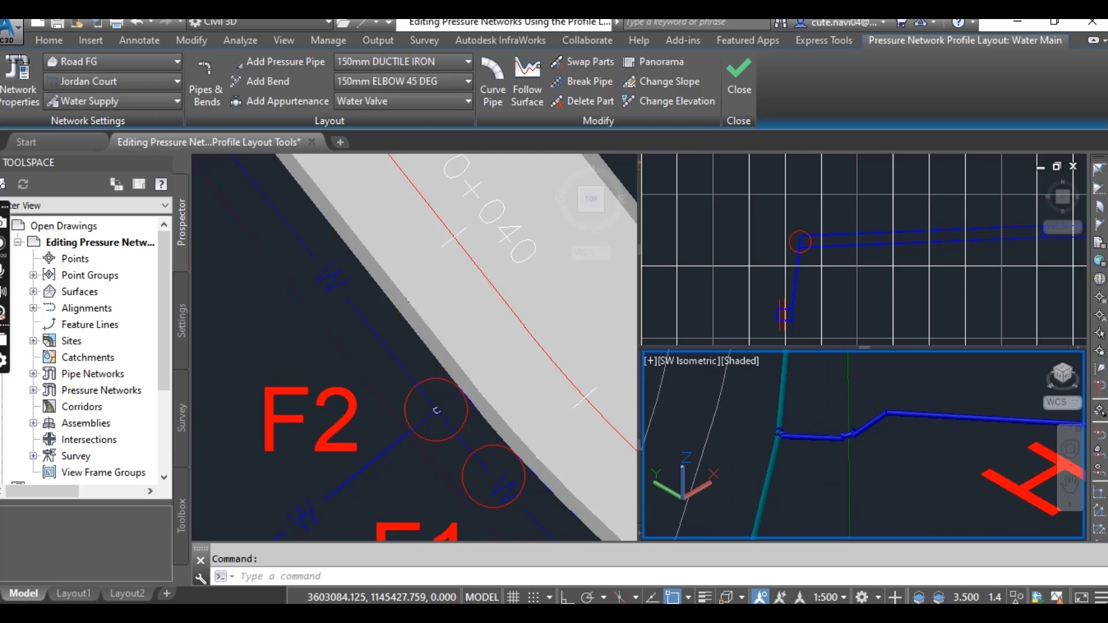
pyautogui.scroll(2, 866, 436)
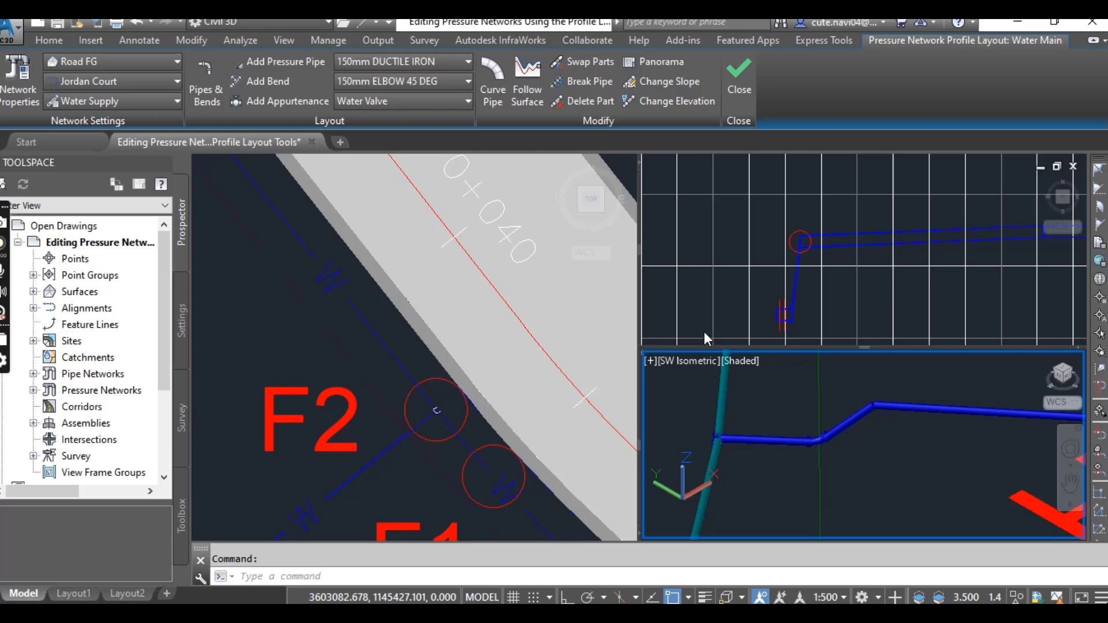
pyautogui.click(586, 82)
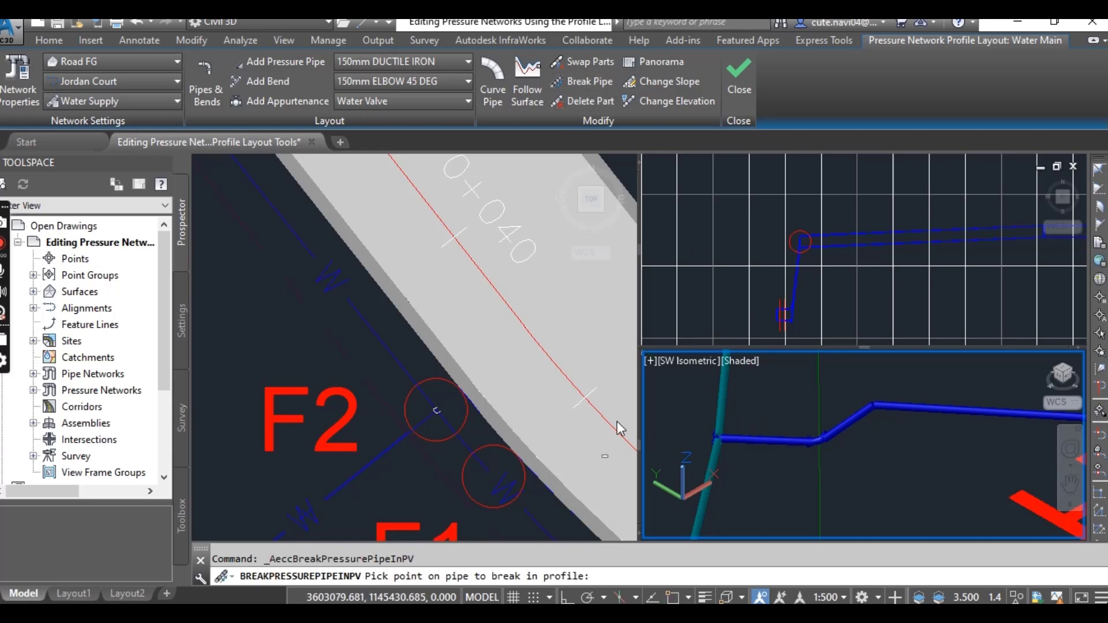
pyautogui.click(799, 316)
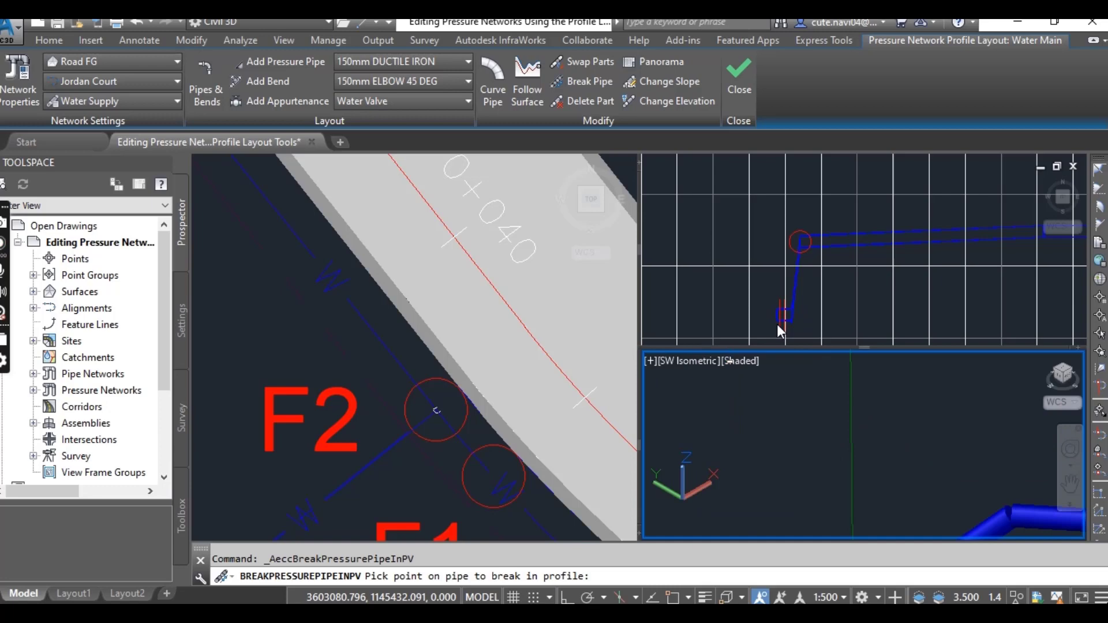
pyautogui.scroll(5, 797, 314)
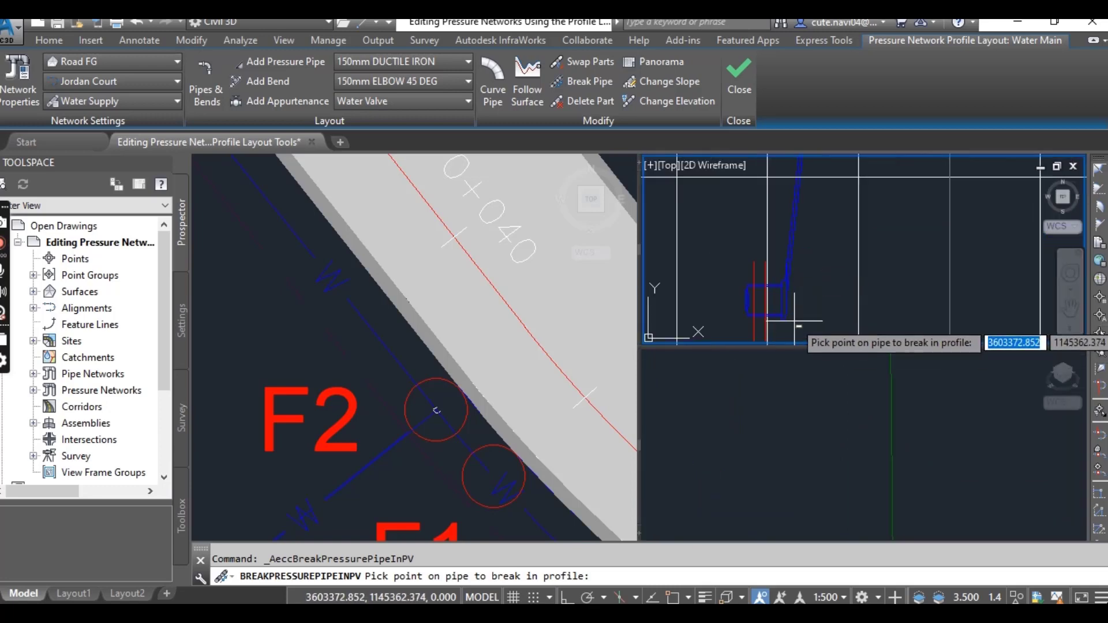
pyautogui.moveTo(743, 214); pyautogui.dragTo(787, 258, button='middle')
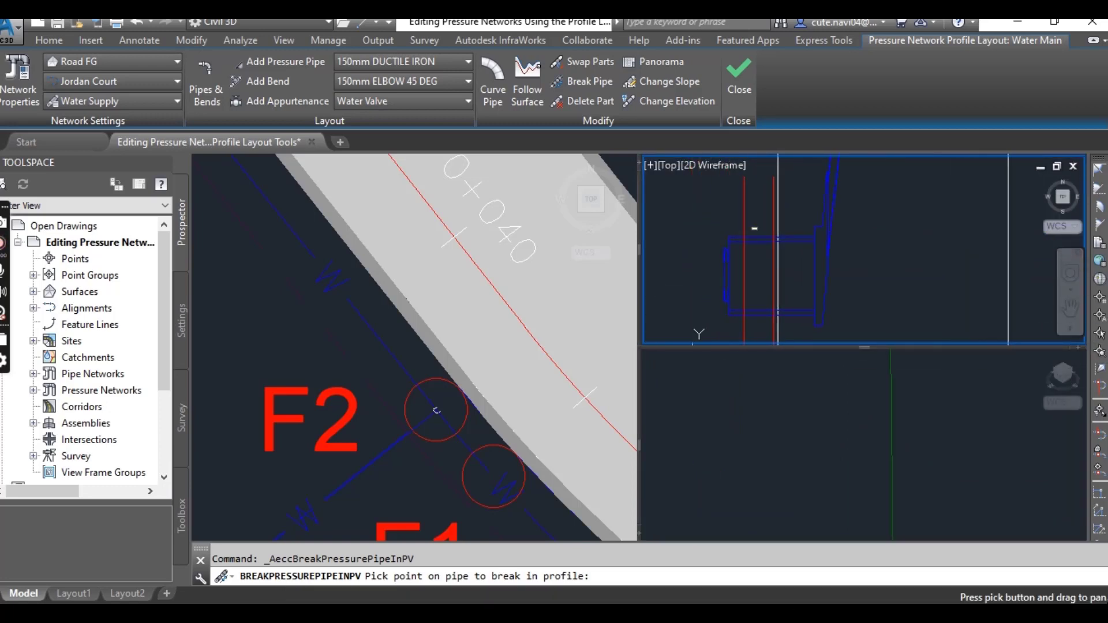
pyautogui.press('Escape')
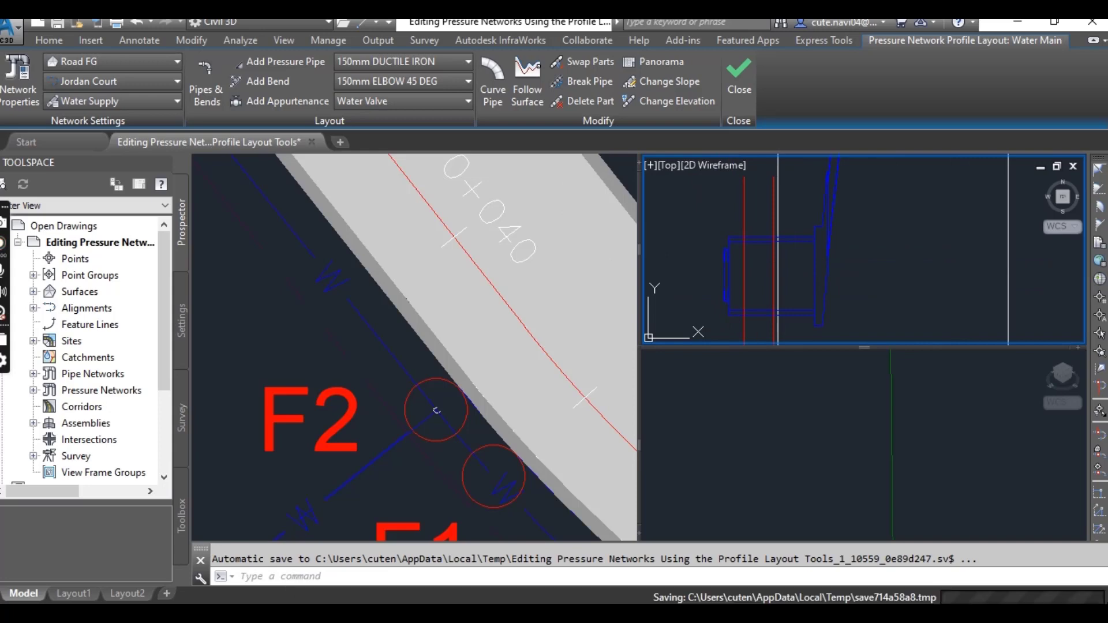
pyautogui.click(774, 283)
pyautogui.press('Escape')
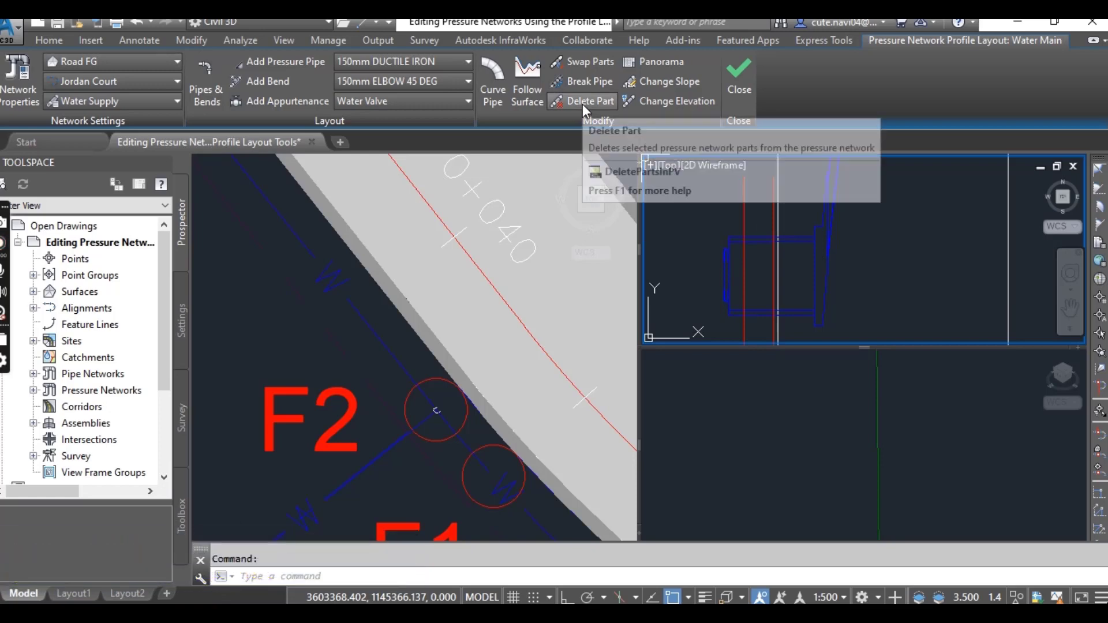
# - Try to delete the entire short lower pipe crossing the vertical red lines in the profile view
pyautogui.click(583, 102)
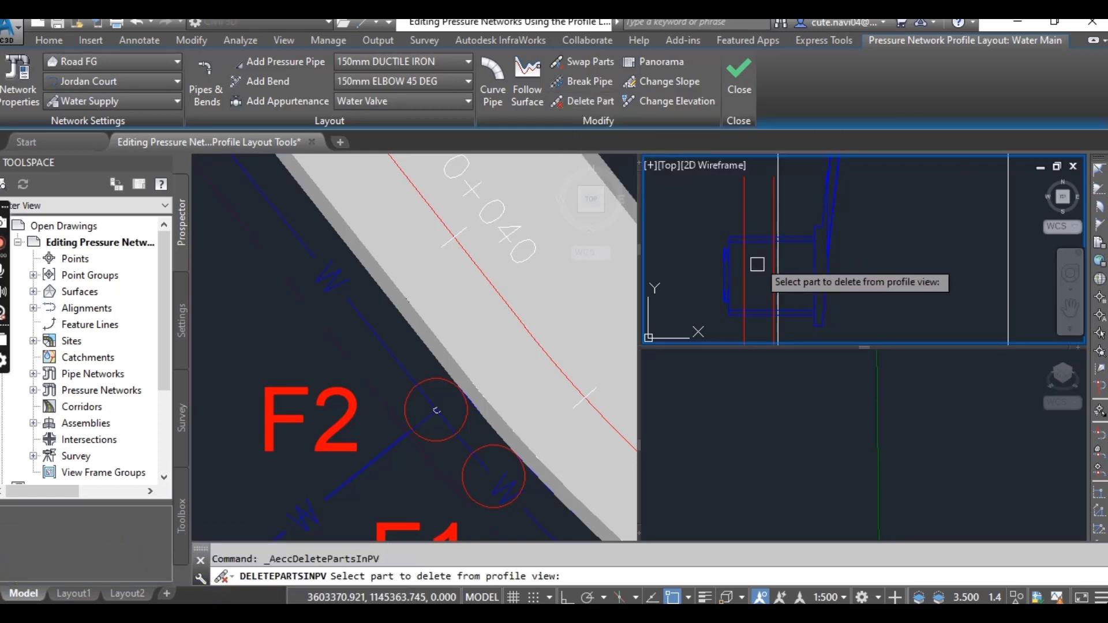
pyautogui.click(779, 224)
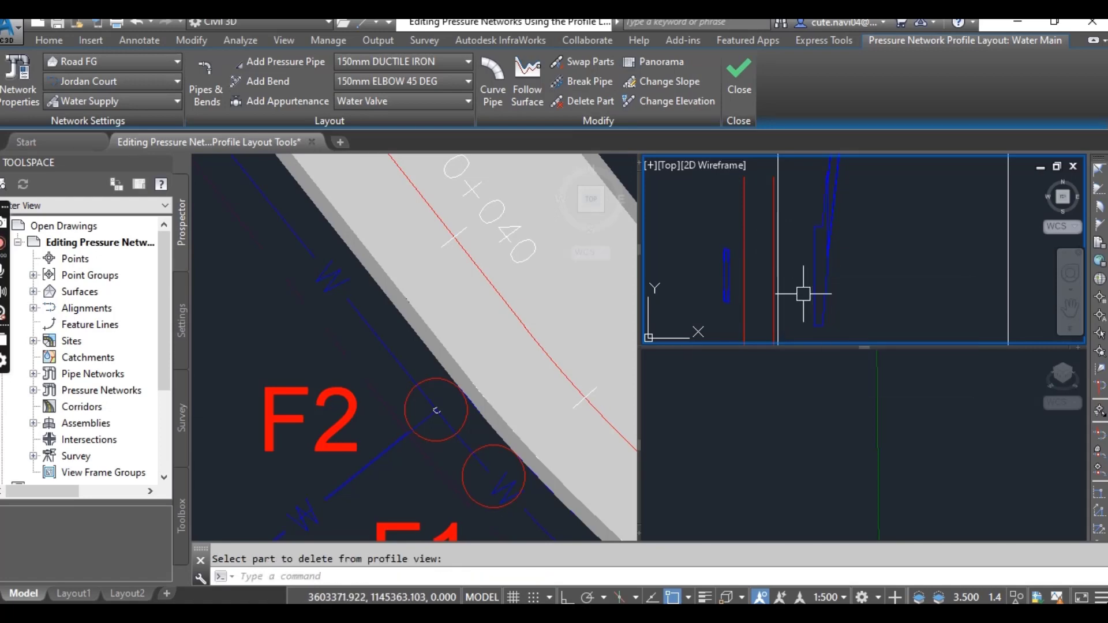
pyautogui.press('Escape')
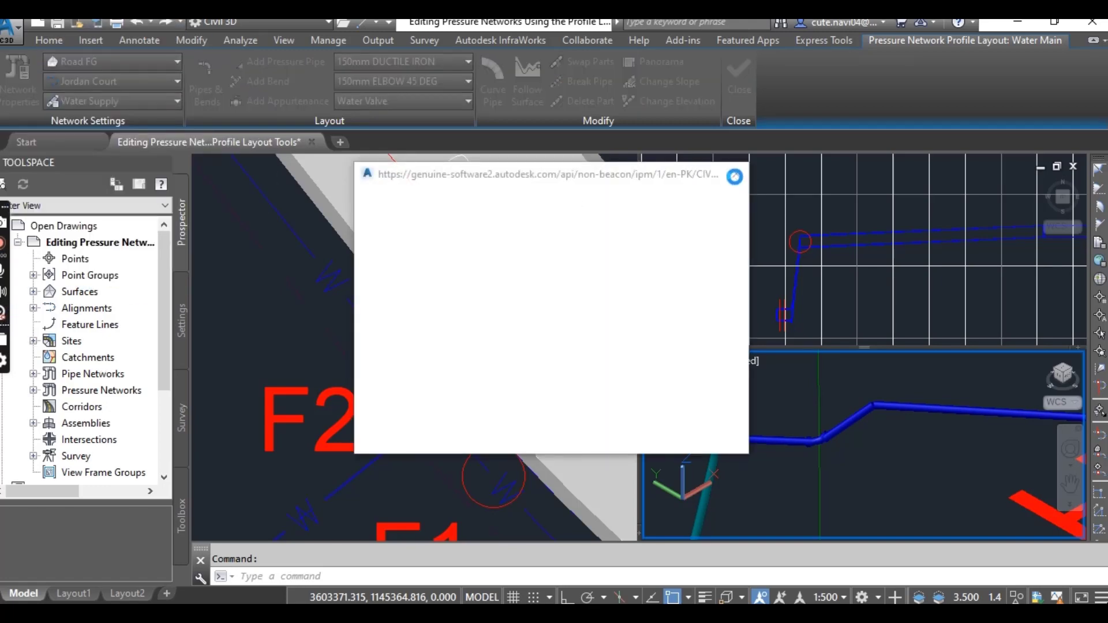
# - Dismiss the blank pop-up window and activate the profile view around the short lower pipe
pyautogui.click(736, 175)
pyautogui.click(774, 292)
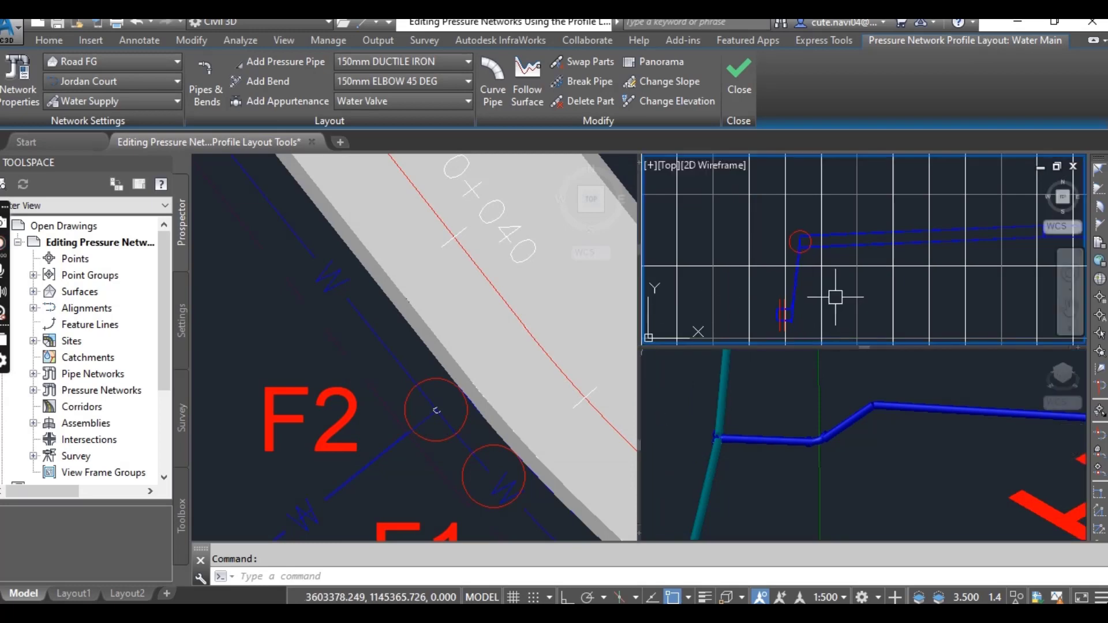
pyautogui.scroll(2, 788, 314)
pyautogui.moveTo(793, 289); pyautogui.dragTo(793, 251, button='middle')
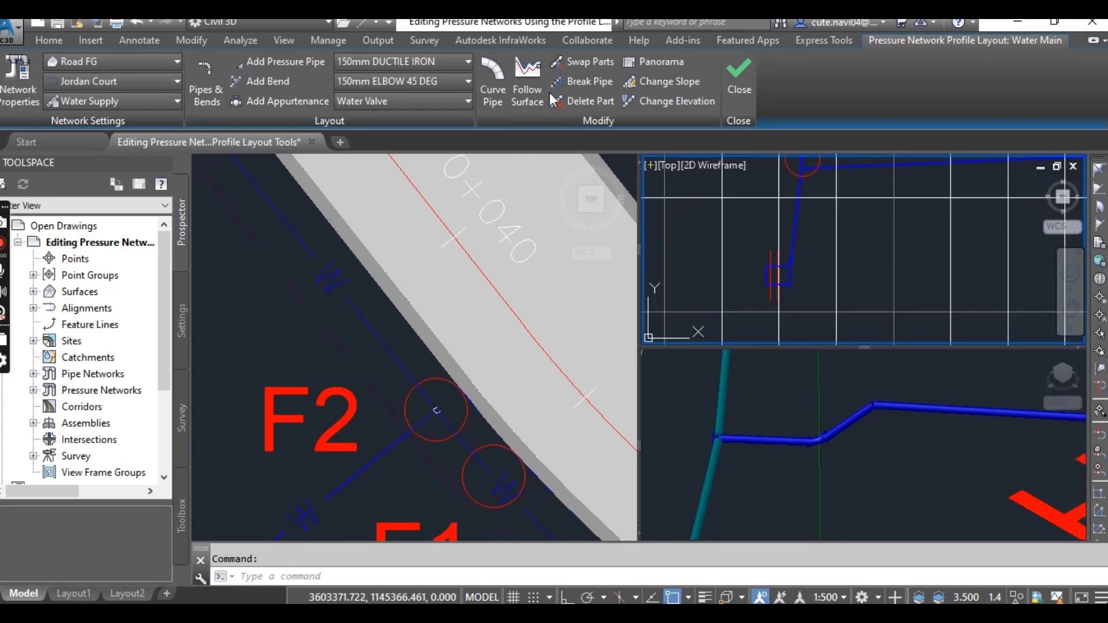
# - Try to break the short lower pipe near the vertical red lines in the profile view
pyautogui.click(574, 83)
pyautogui.scroll(3, 768, 253)
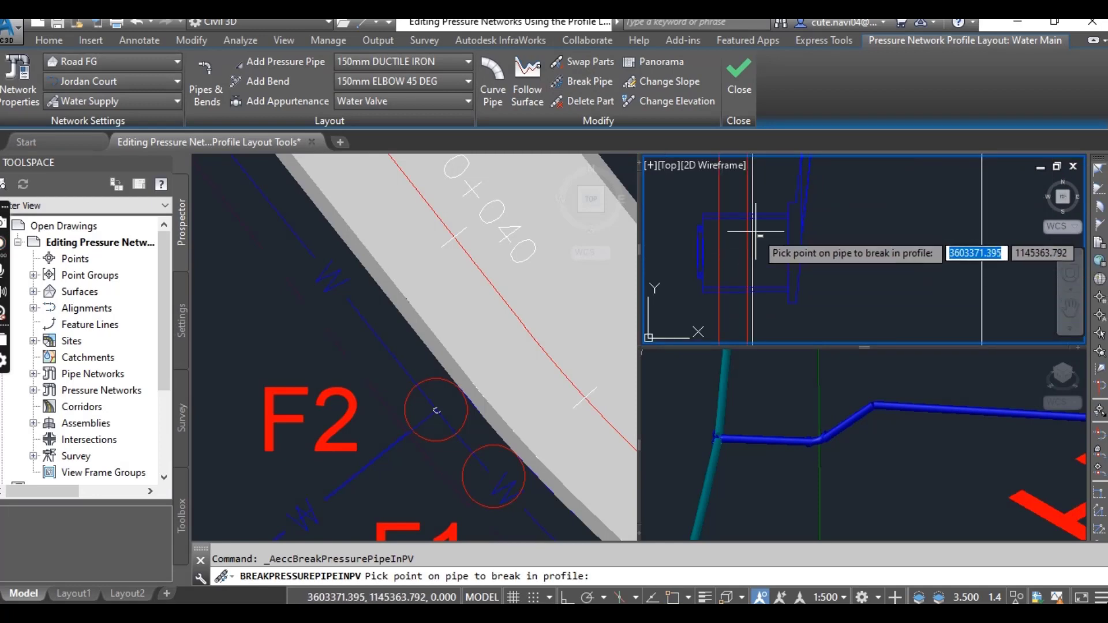
pyautogui.moveTo(760, 193); pyautogui.dragTo(764, 265, button='middle')
pyautogui.click(763, 254)
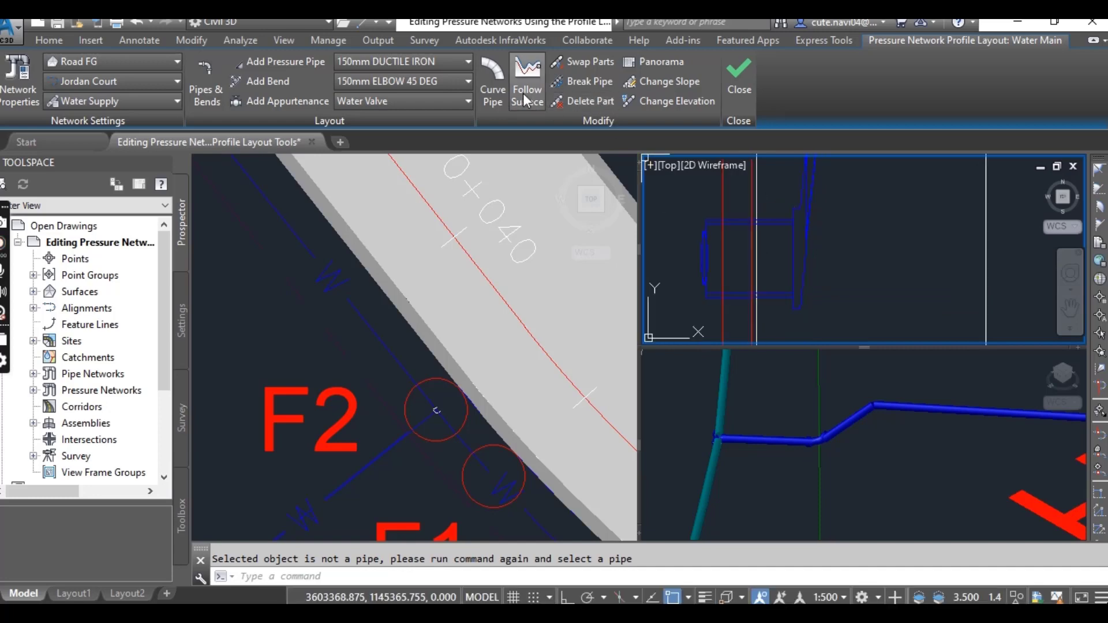
pyautogui.click(595, 103)
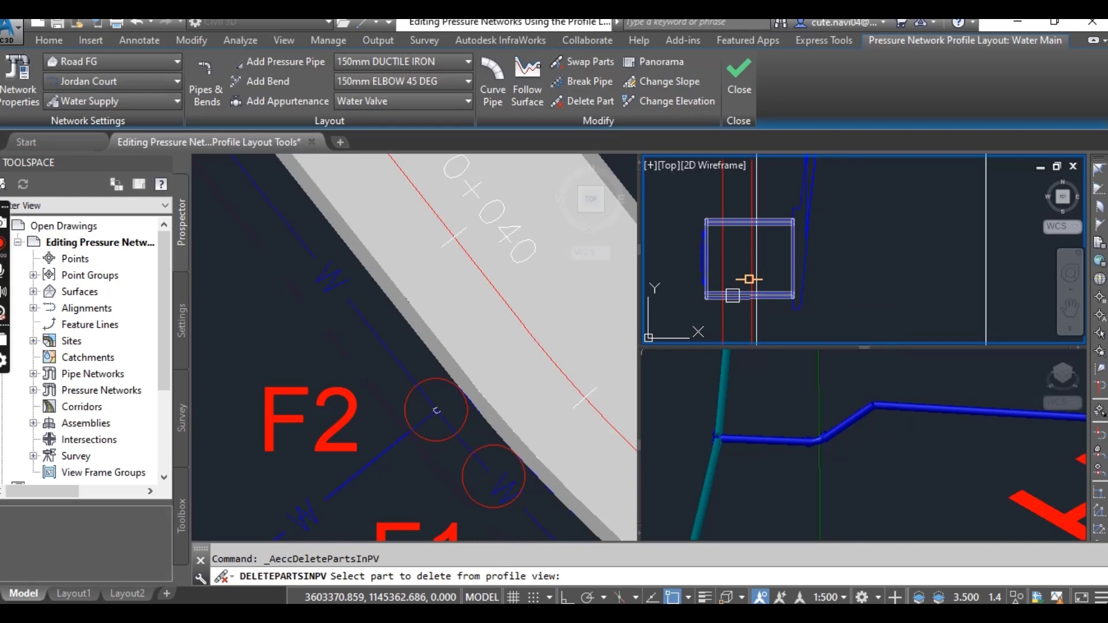
pyautogui.press('Escape')
pyautogui.click(583, 82)
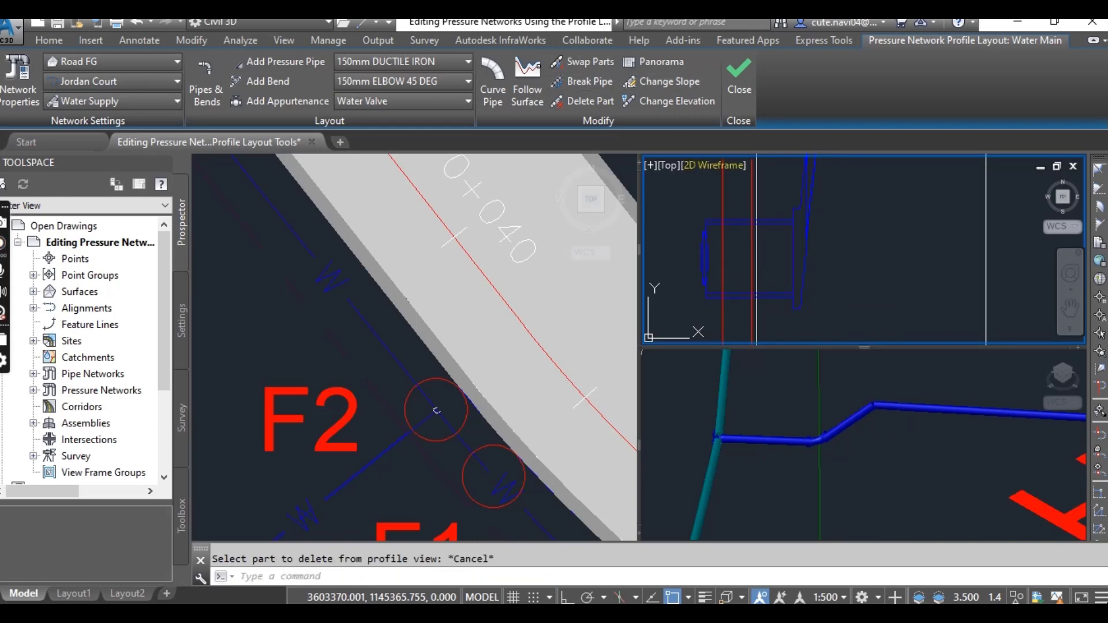
pyautogui.click(733, 292)
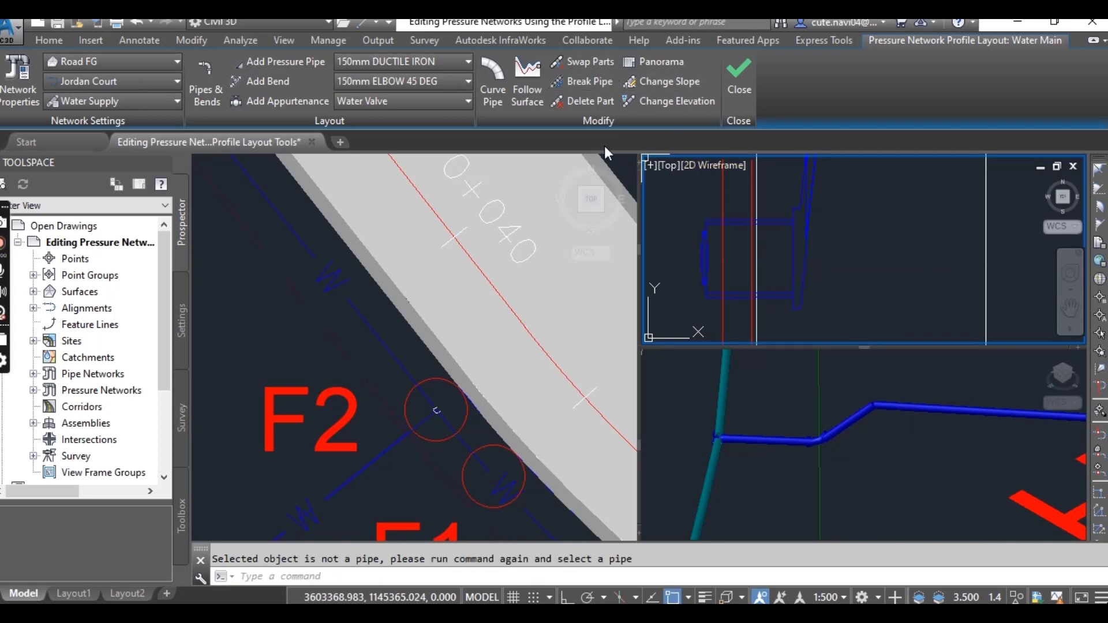
pyautogui.click(587, 95)
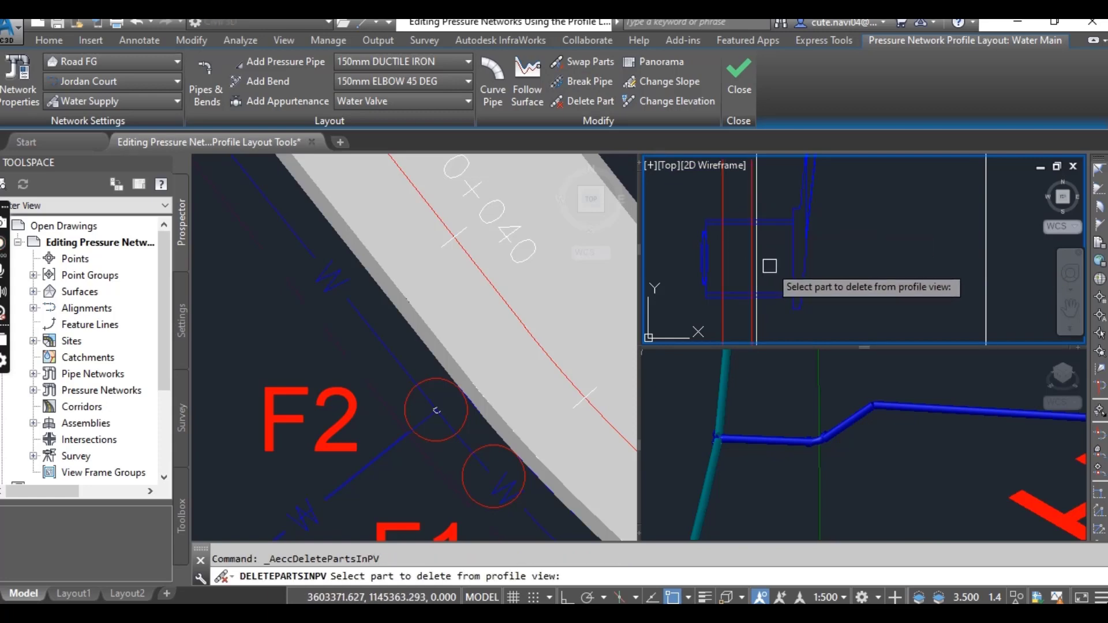
pyautogui.press('Escape')
# - Break the short lower pipe between the vertical red lines and the bend, and delete the section crossing the red lines
pyautogui.click(594, 82)
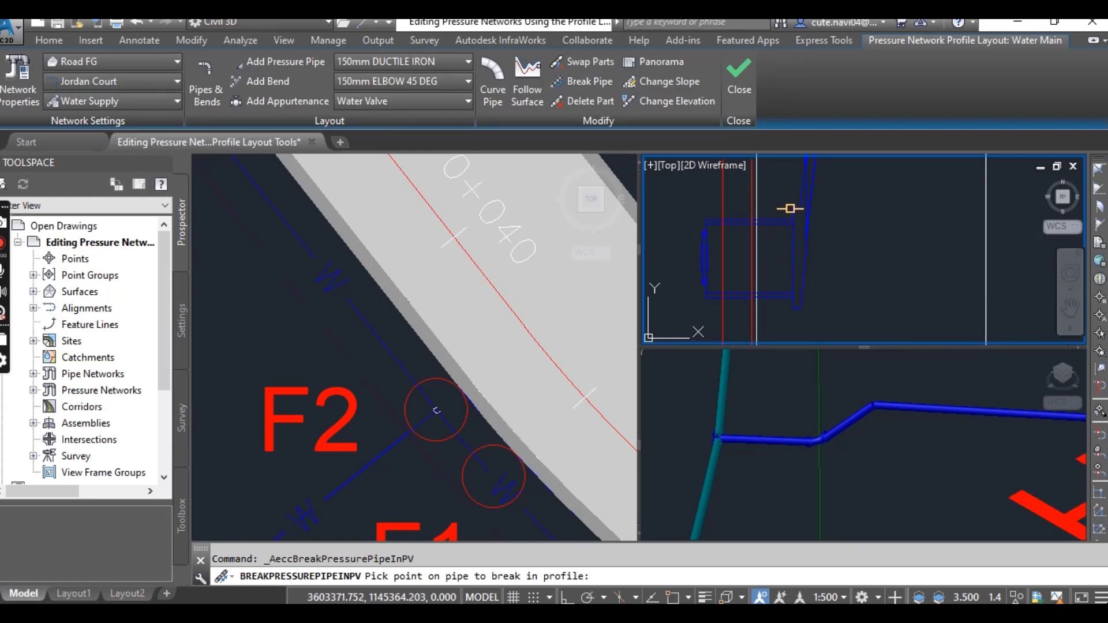
pyautogui.click(774, 225)
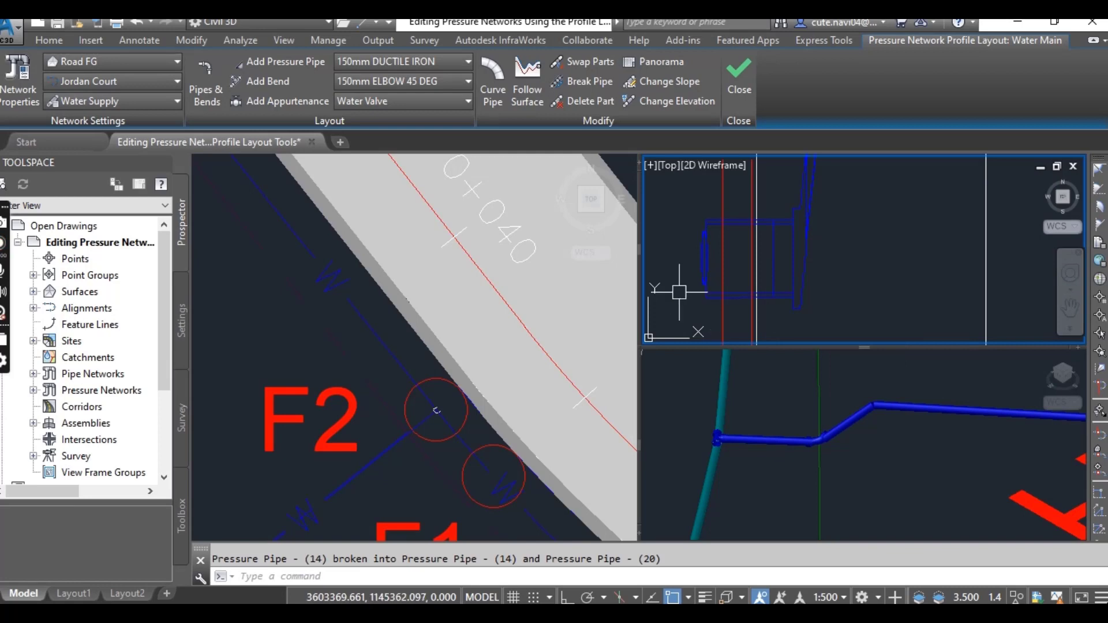
pyautogui.click(593, 103)
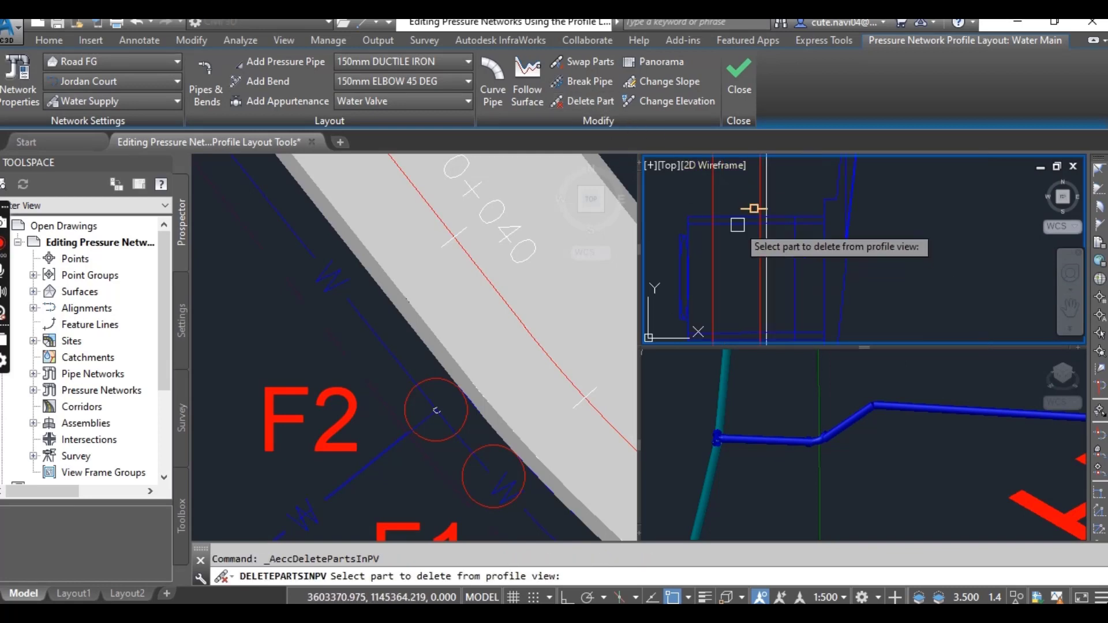
pyautogui.click(745, 223)
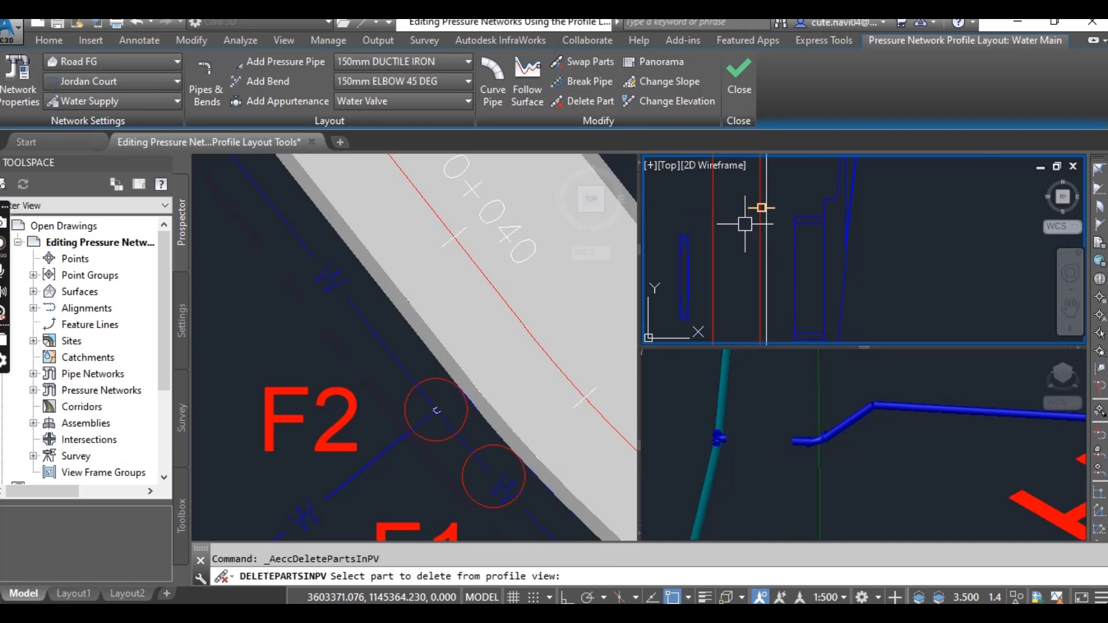
# - Try to stretch the near end of the remaining short lower pipe onto the 100 mm x 100 mm x 100 mm fitting beyond the red lines
pyautogui.press('Return')
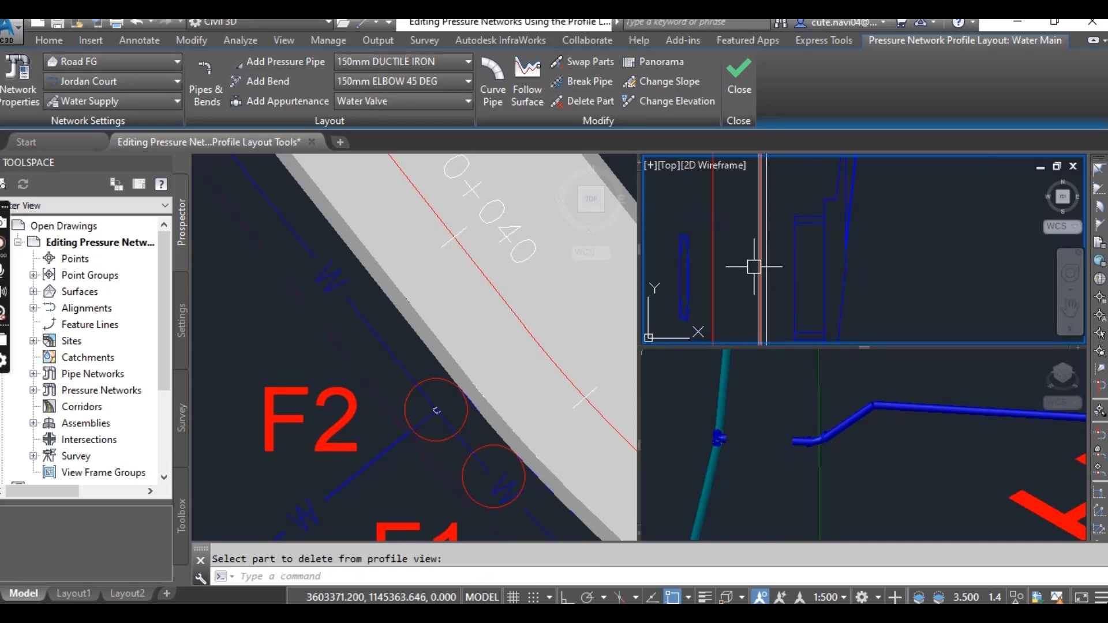
pyautogui.scroll(-2, 754, 267)
pyautogui.press('Escape')
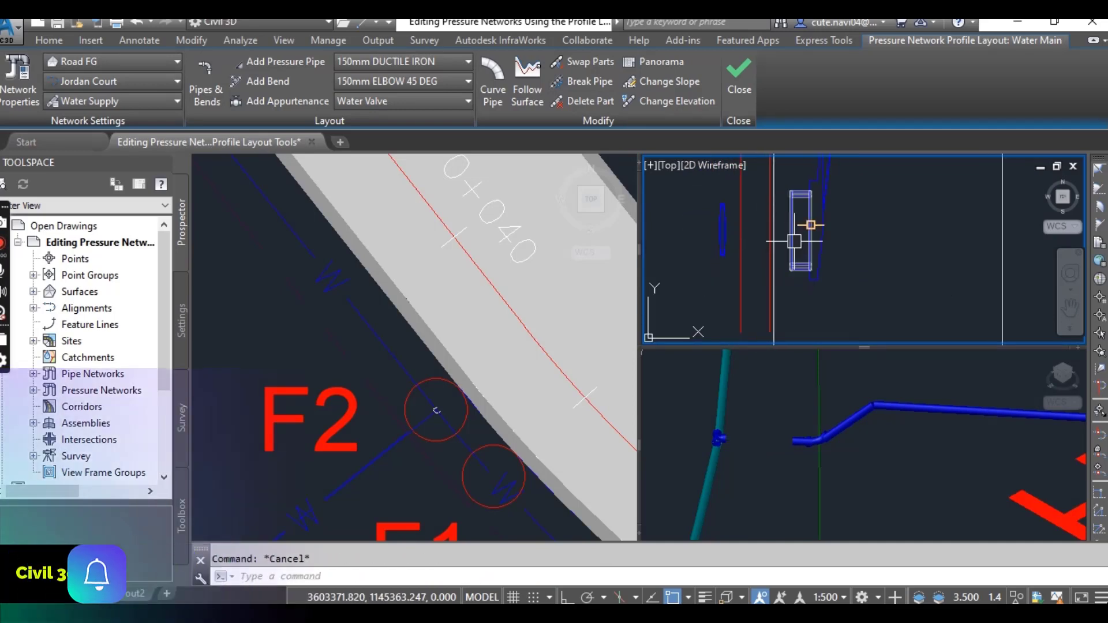
pyautogui.click(795, 240)
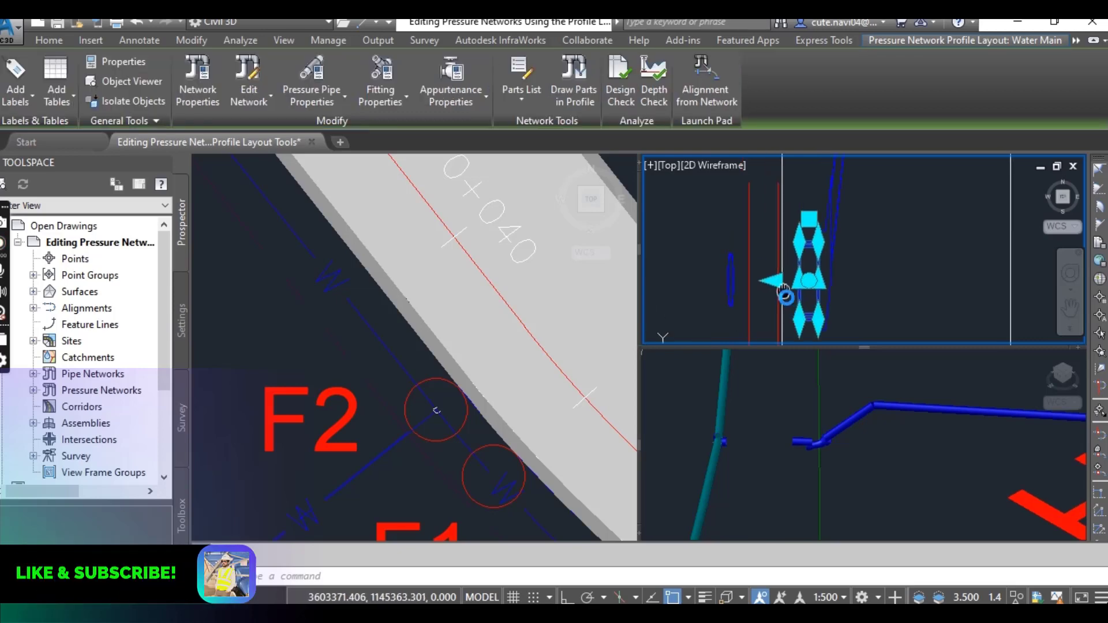
pyautogui.click(802, 285)
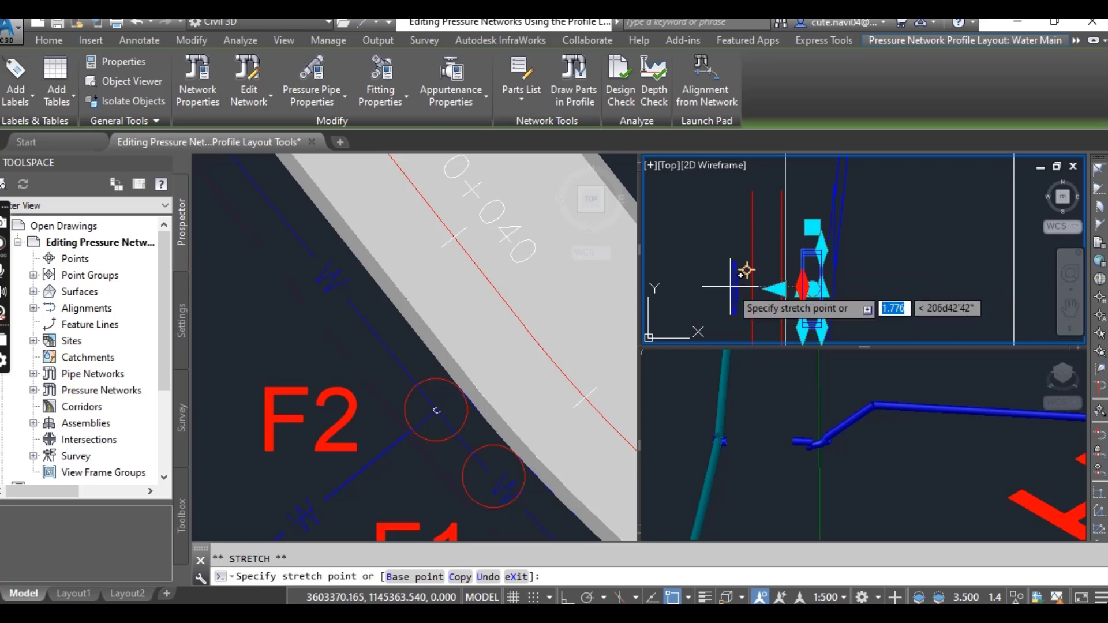
pyautogui.scroll(5, 746, 271)
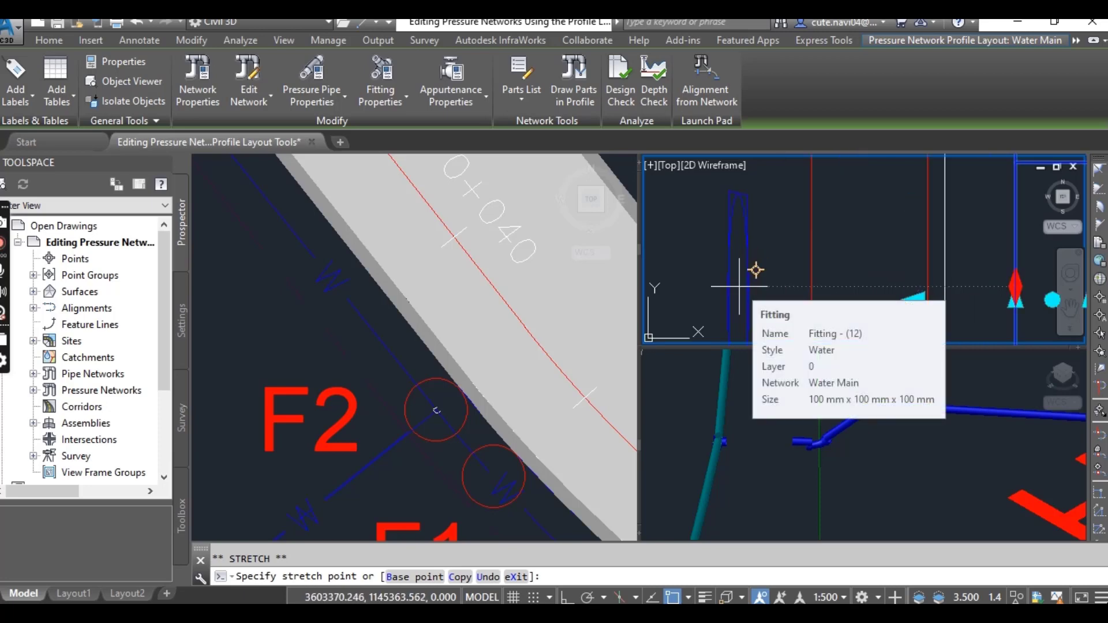
pyautogui.click(739, 283)
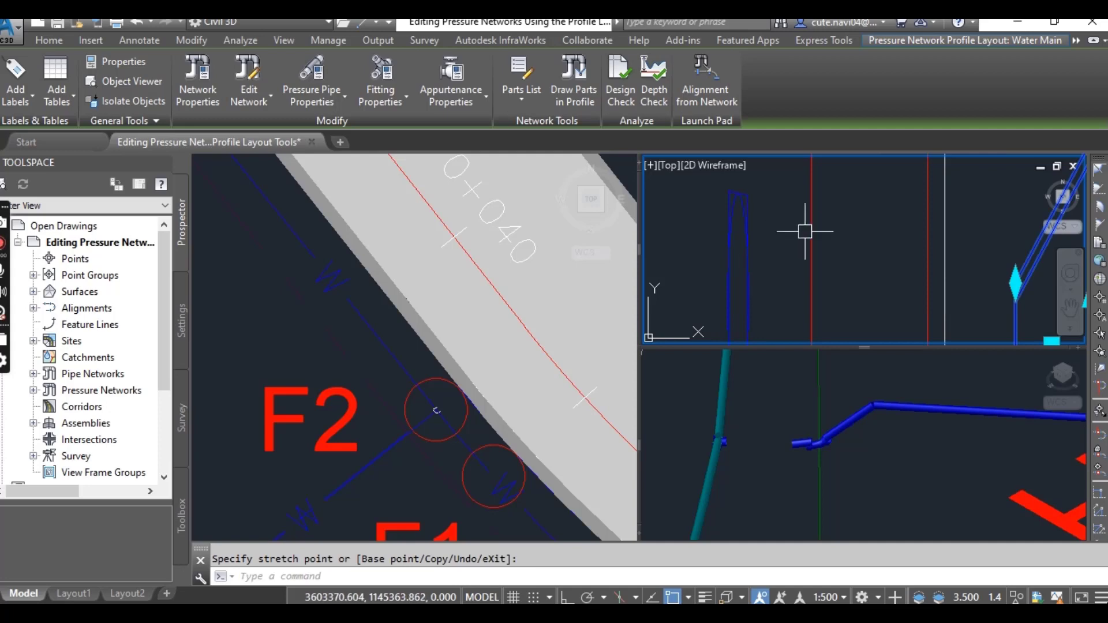
# - Extend the short lower pipe across the vertical red lines and connect its end to the 100 mm fitting in the profile view
pyautogui.scroll(-2, 820, 220)
pyautogui.scroll(2, 918, 257)
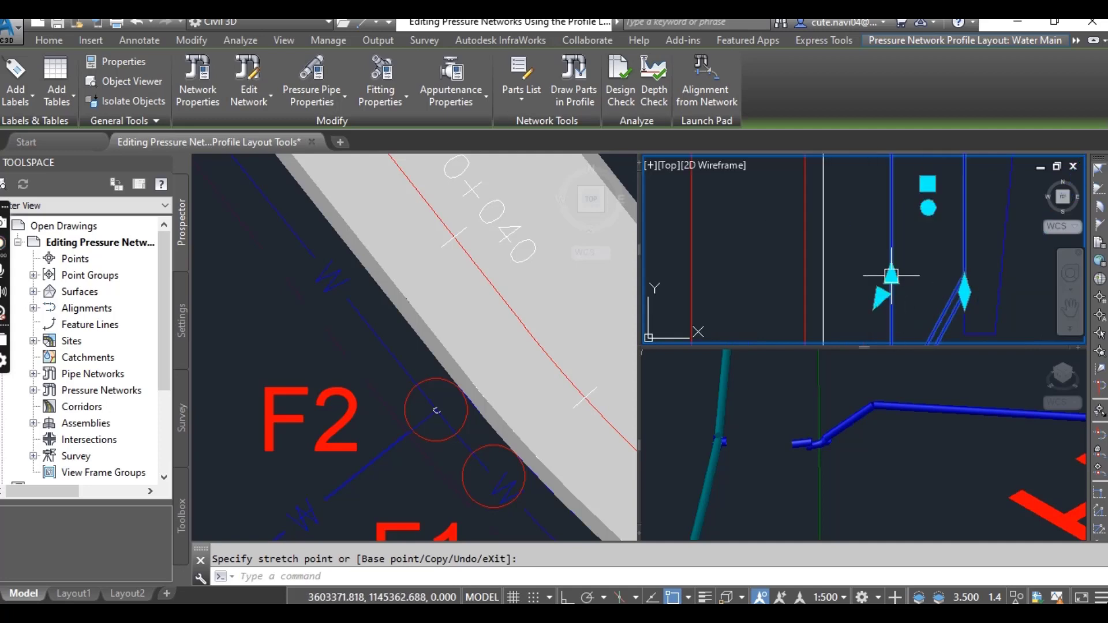
pyautogui.click(892, 276)
pyautogui.scroll(-2, 878, 268)
pyautogui.scroll(2, 827, 252)
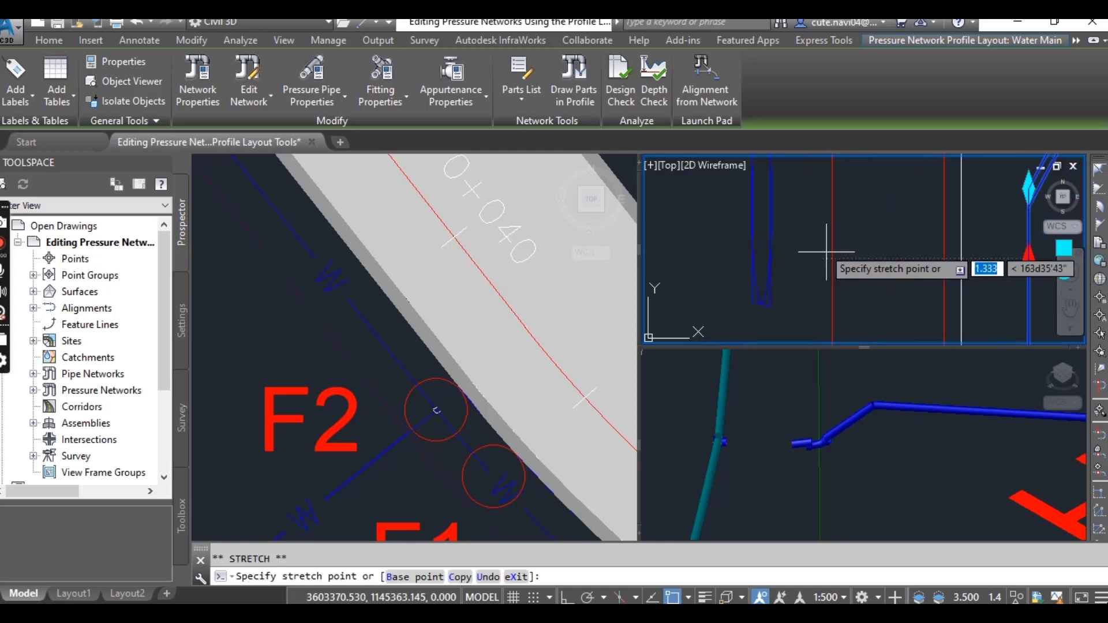
pyautogui.click(759, 222)
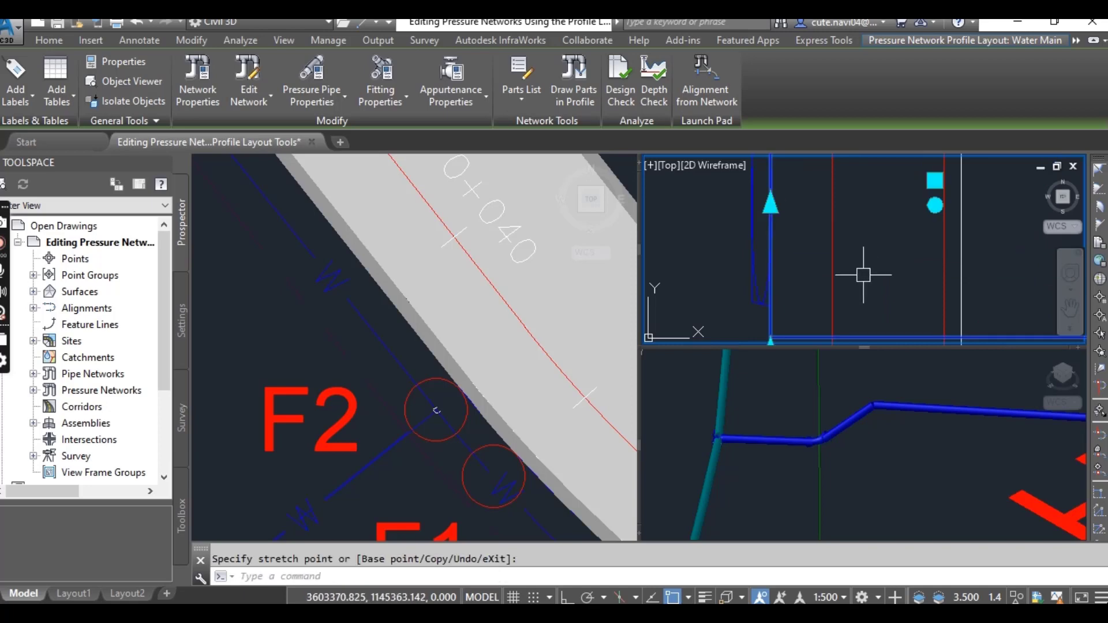
pyautogui.scroll(-2, 866, 277)
pyautogui.press('Escape')
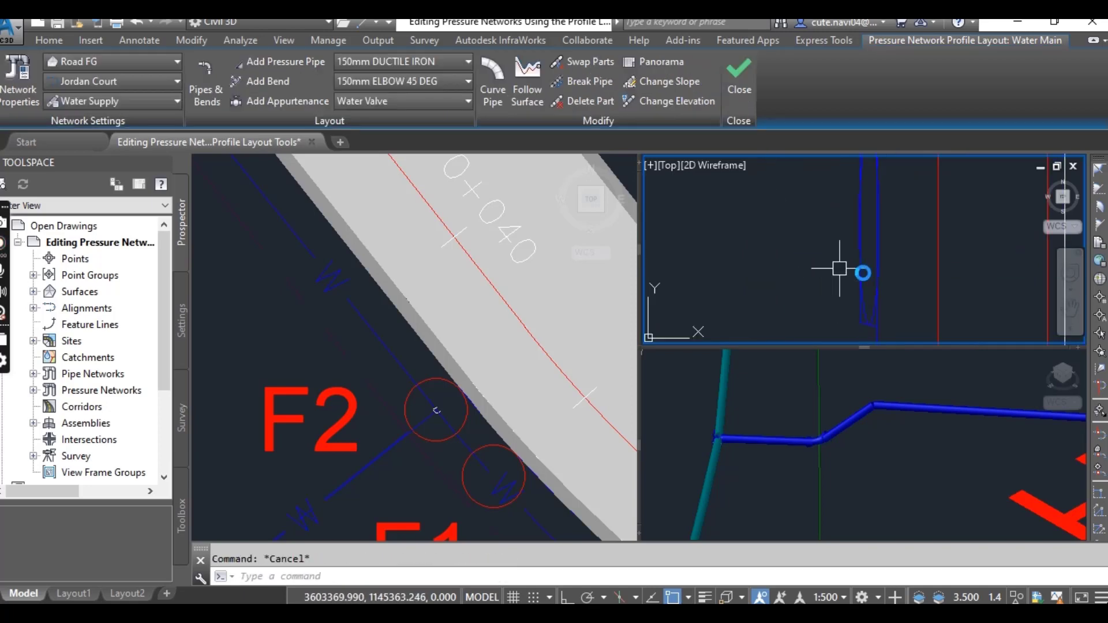
pyautogui.scroll(3, 844, 271)
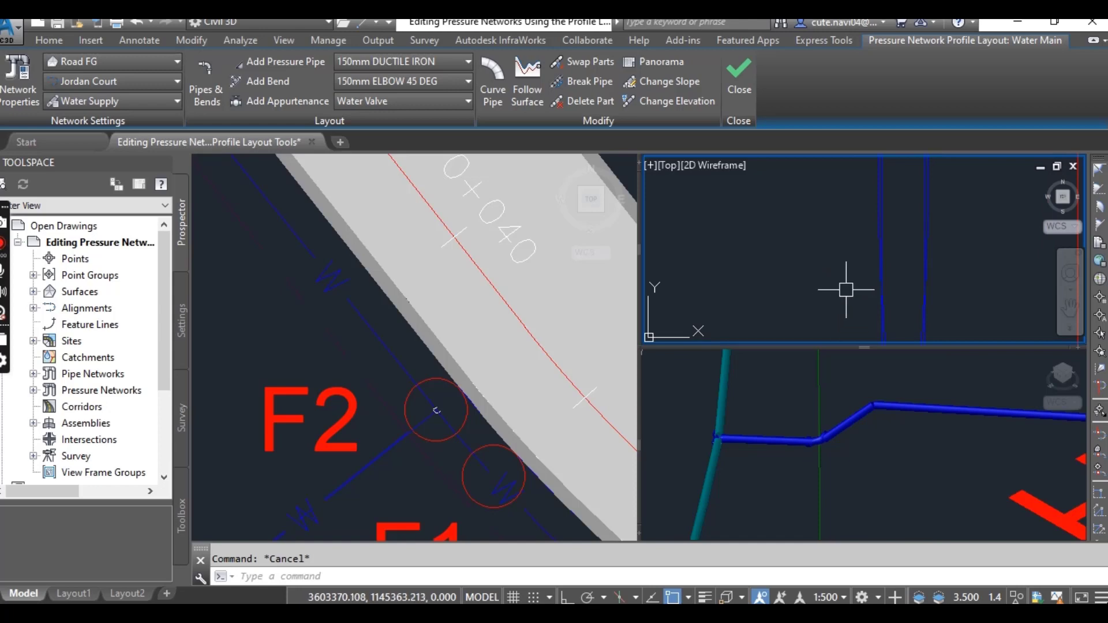
pyautogui.scroll(-3, 876, 214)
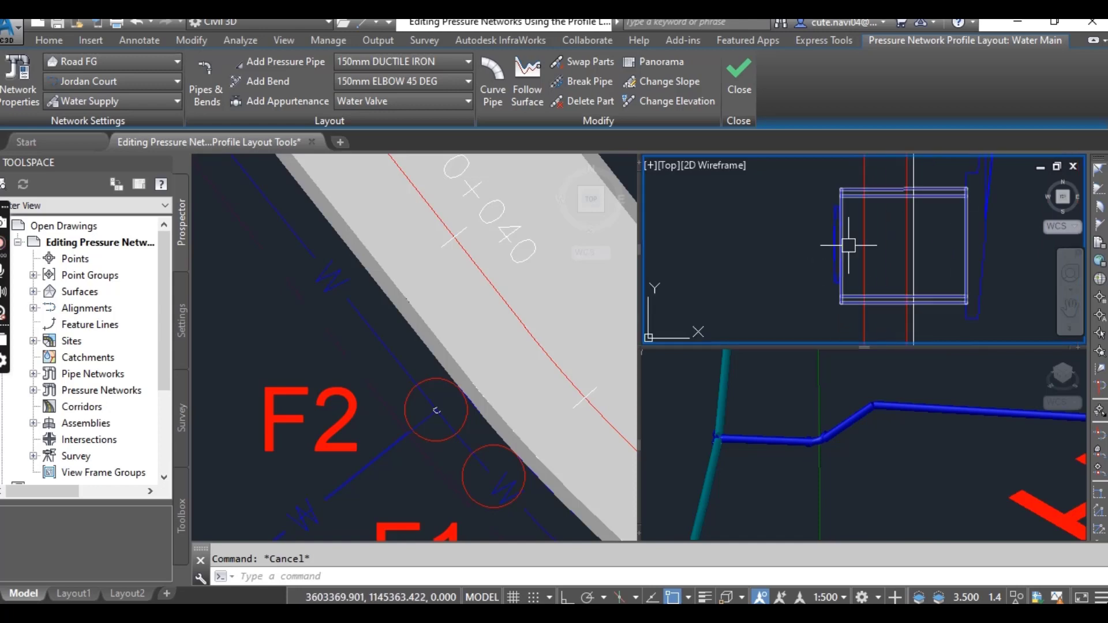
# - Select the long upper water main pipe in the profile view and start the network's Profile Layout Tools
pyautogui.scroll(3, 920, 253)
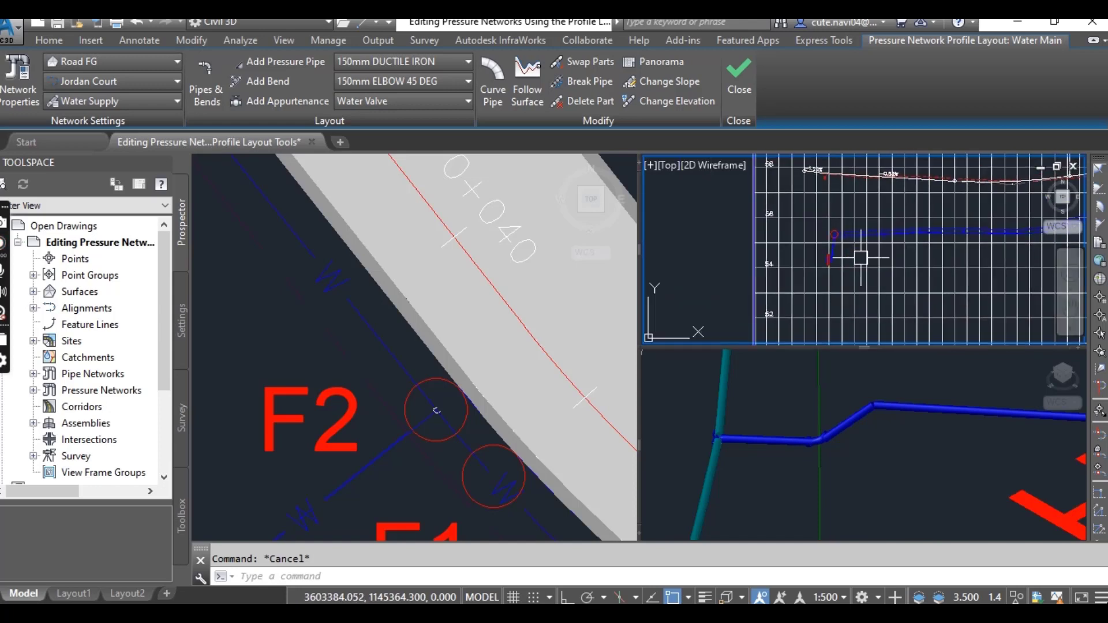
pyautogui.scroll(2, 928, 247)
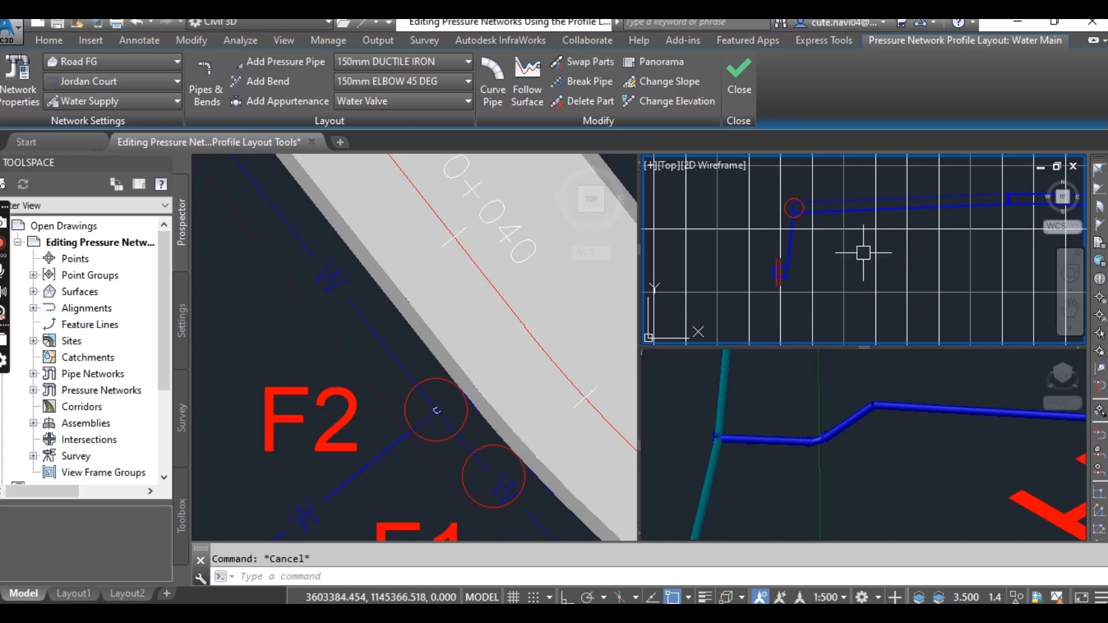
pyautogui.scroll(-5, 863, 253)
pyautogui.moveTo(866, 248); pyautogui.dragTo(799, 249, button='middle')
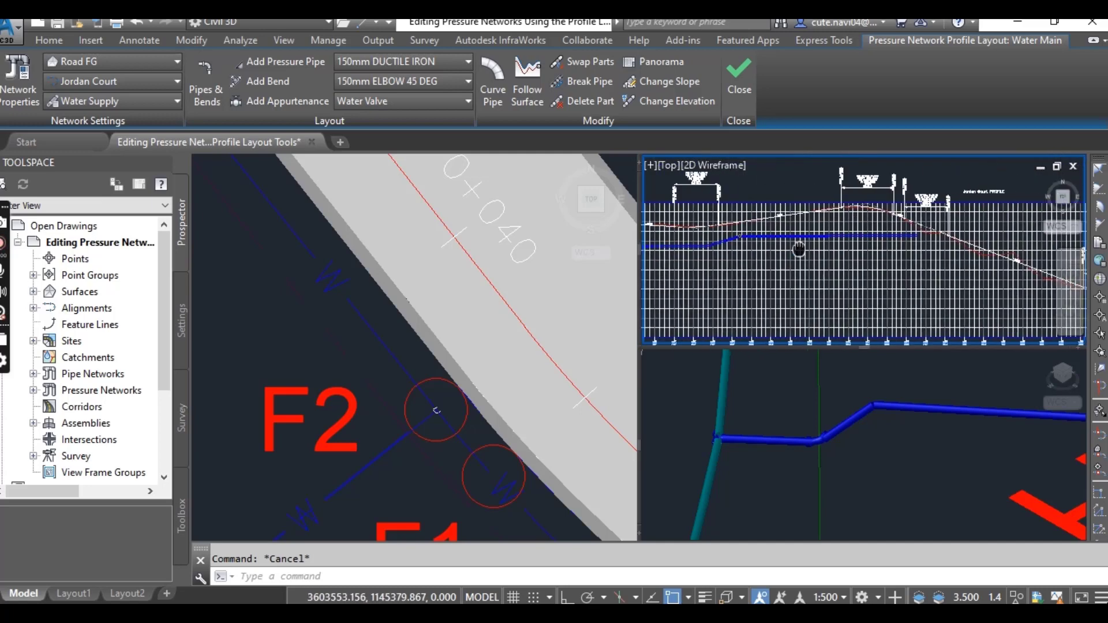
pyautogui.scroll(4, 824, 233)
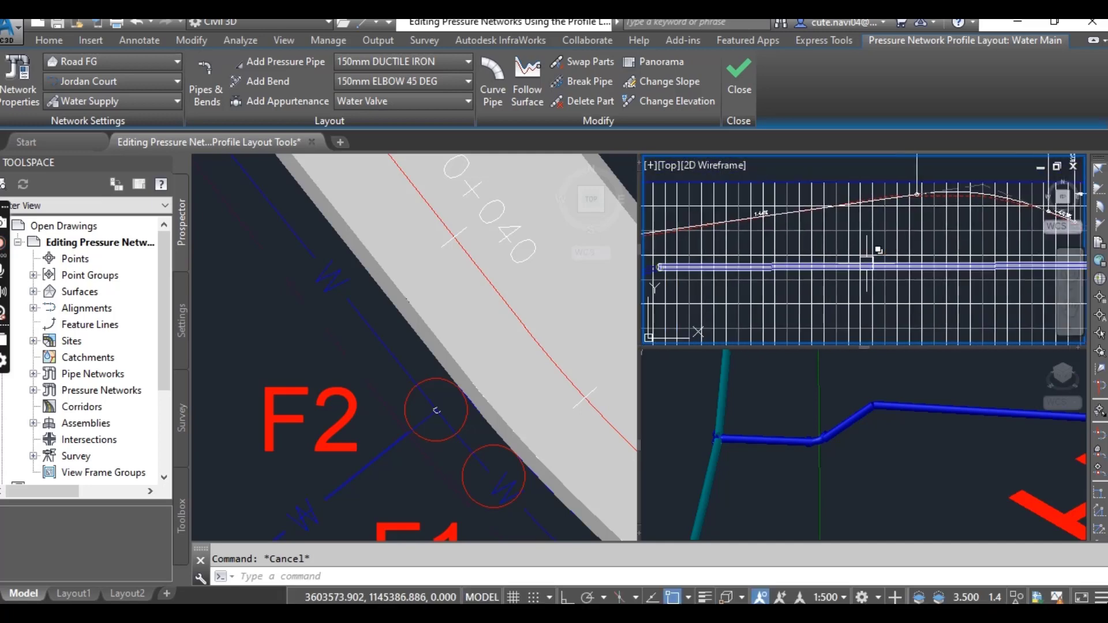
pyautogui.scroll(3, 927, 285)
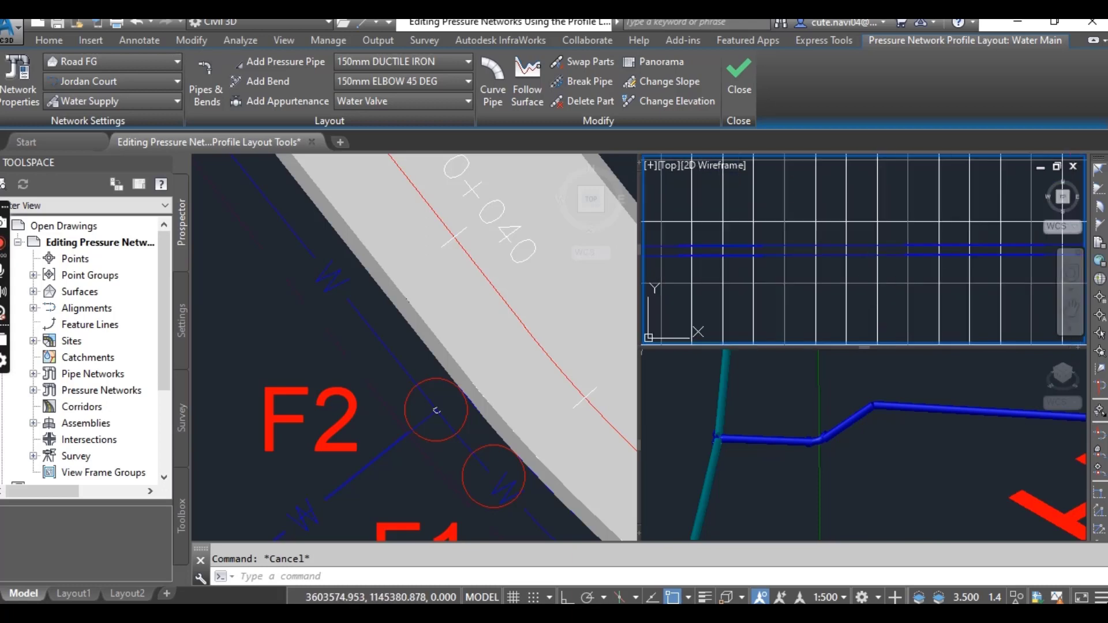
pyautogui.scroll(3, 896, 265)
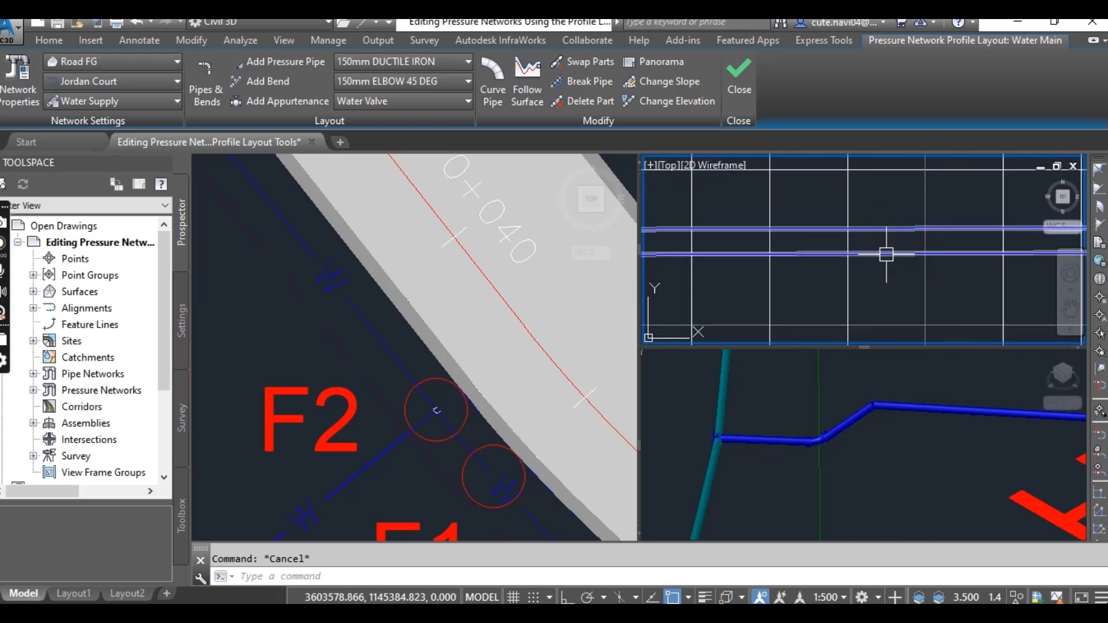
pyautogui.click(886, 248)
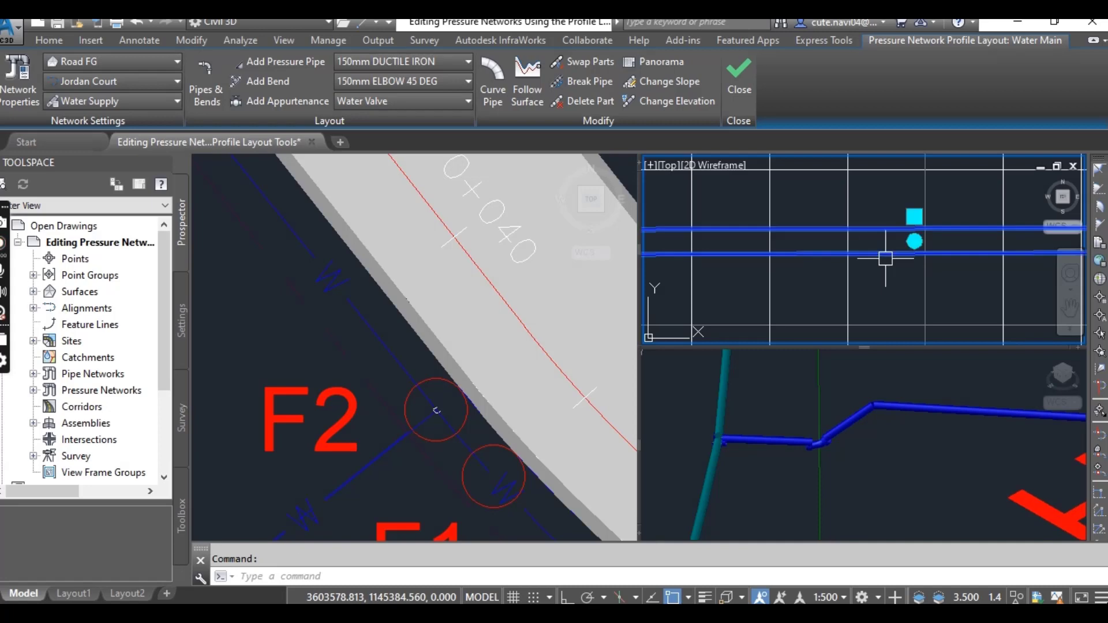
pyautogui.scroll(-5, 884, 257)
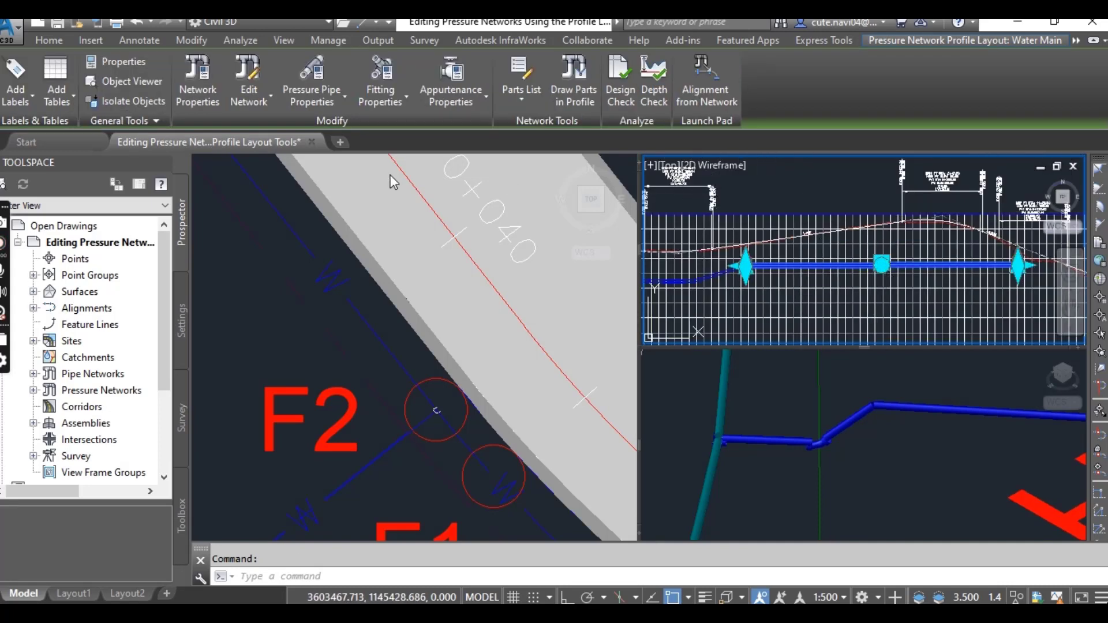
pyautogui.click(254, 100)
pyautogui.click(288, 160)
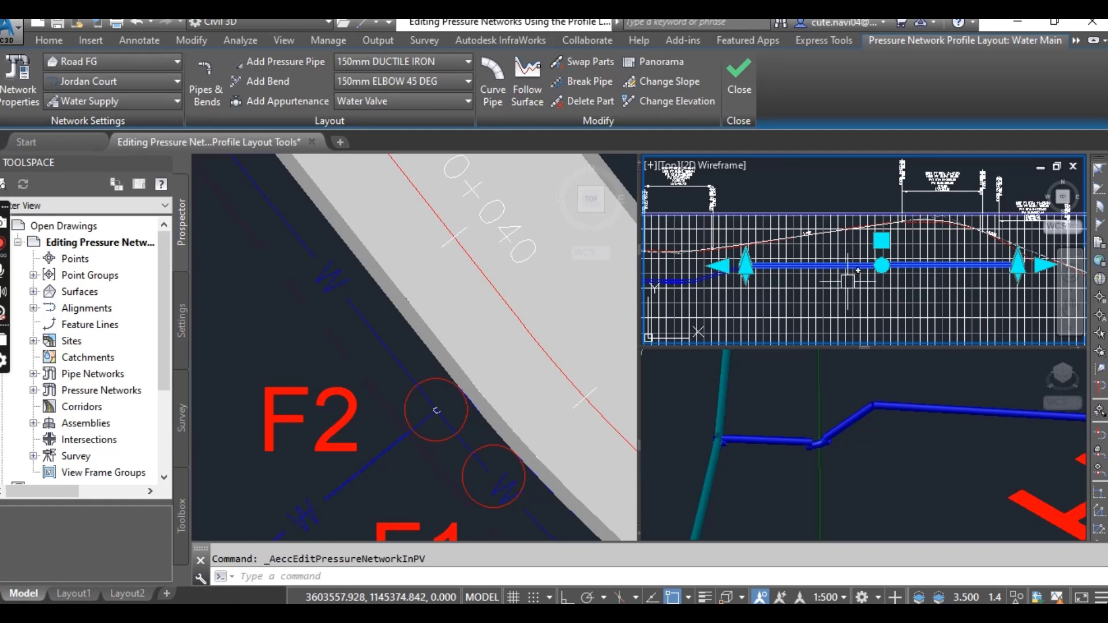
# - Make the long upper water main pipe follow the Road FG surface in the profile at a depth of 1.5
pyautogui.moveTo(844, 290)
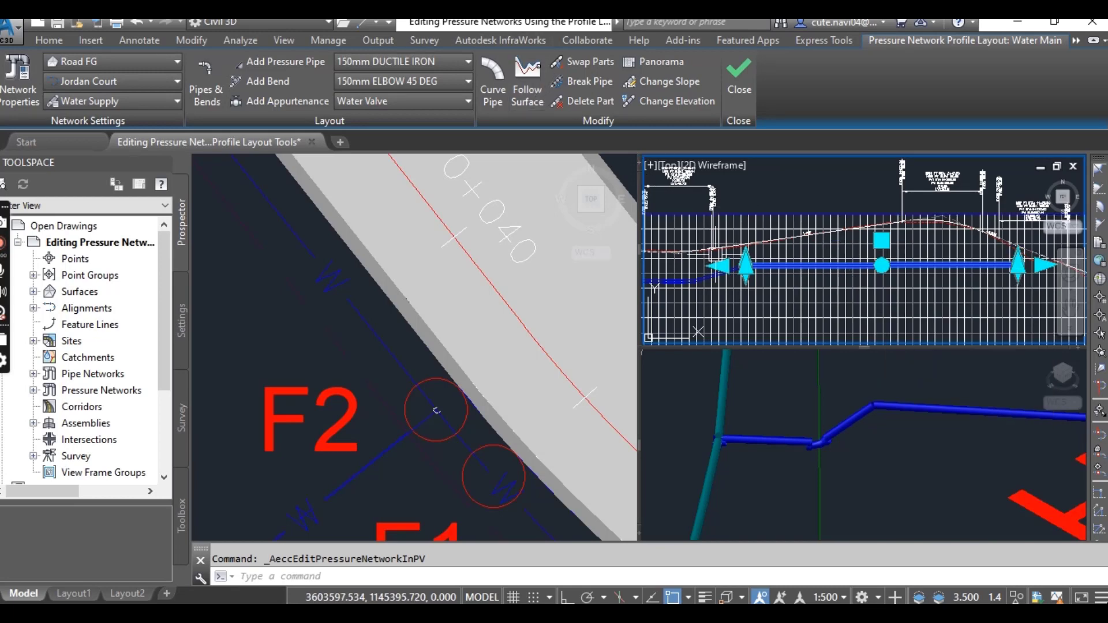
pyautogui.click(533, 98)
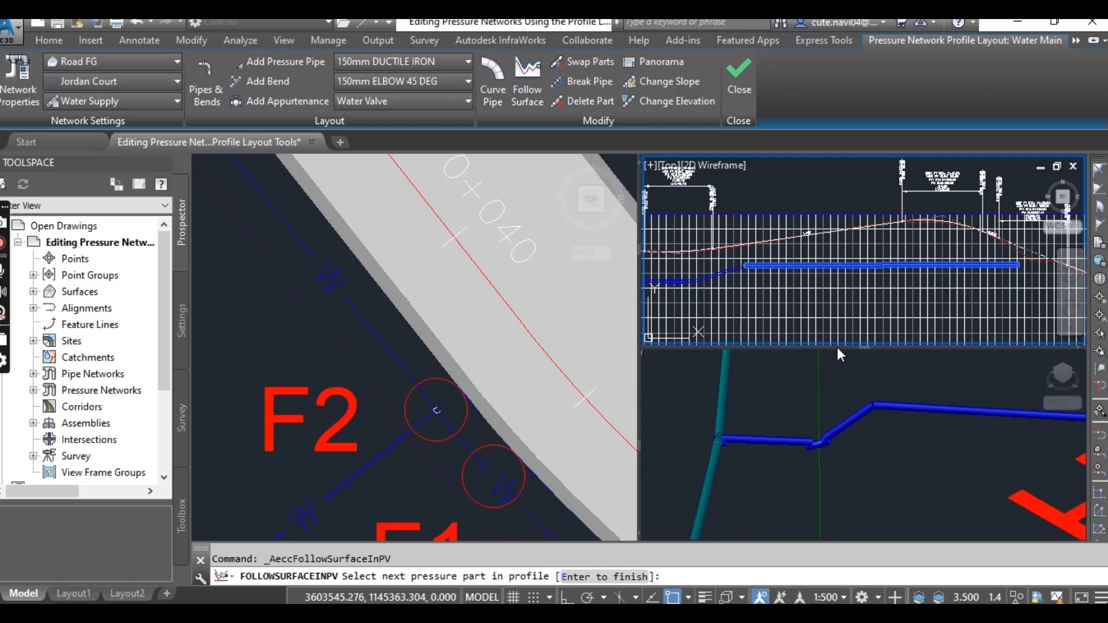
pyautogui.scroll(5, 882, 306)
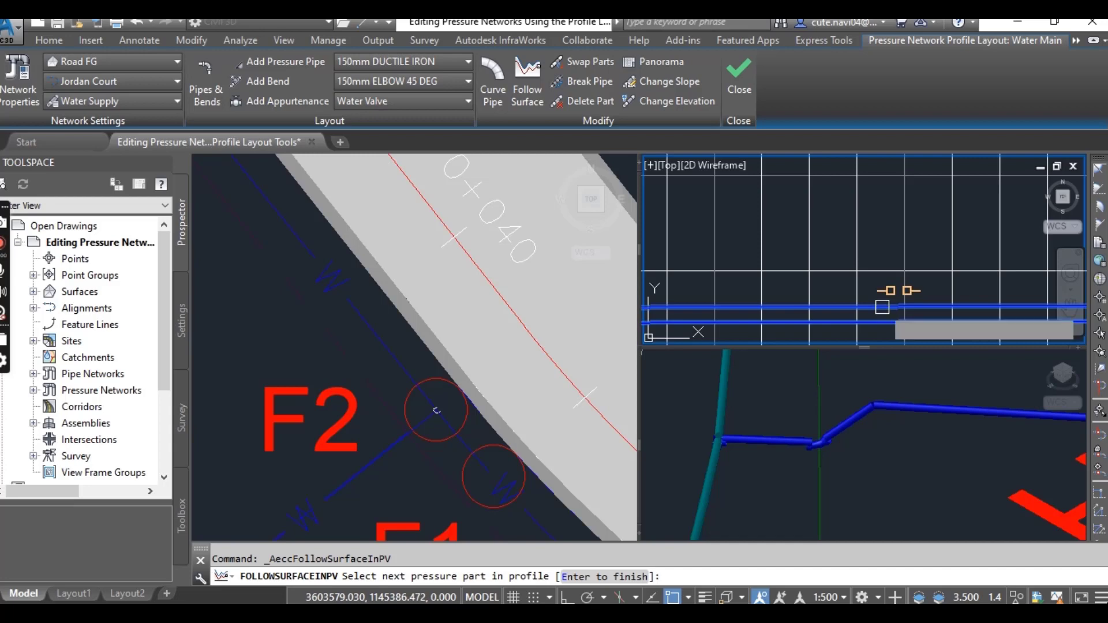
pyautogui.click(882, 306)
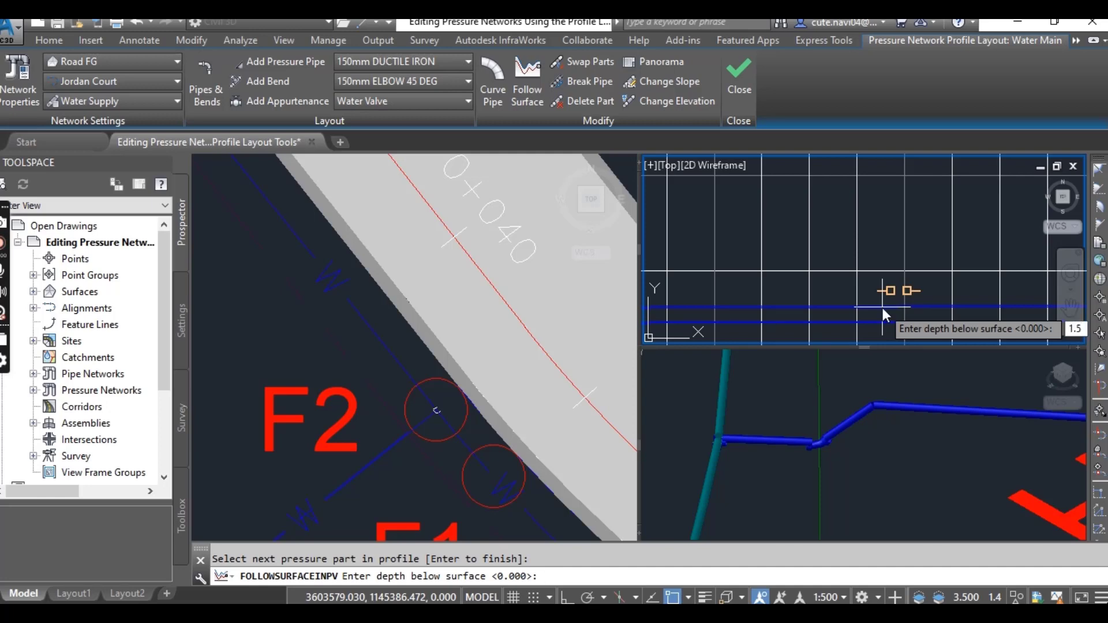
pyautogui.press('Return')
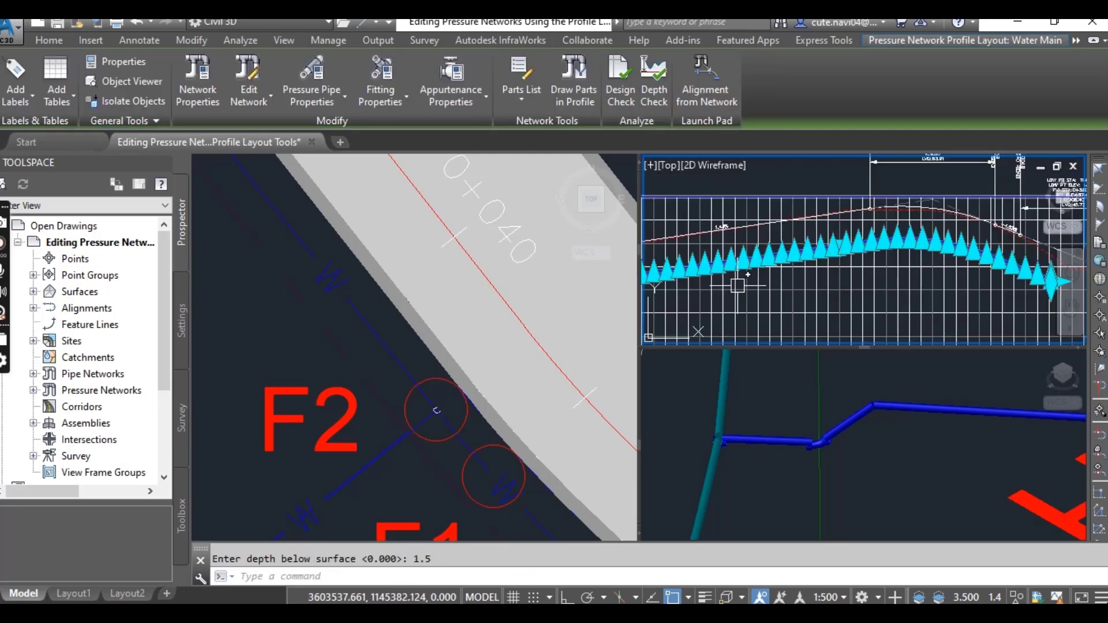
pyautogui.moveTo(746, 282); pyautogui.dragTo(824, 238, button='middle')
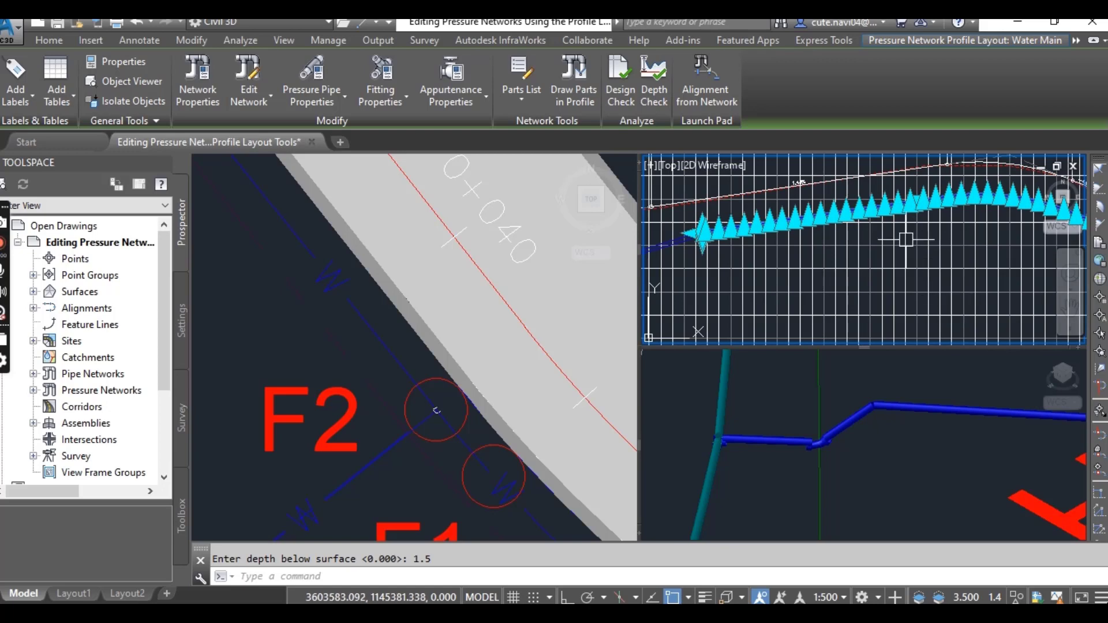
pyautogui.moveTo(975, 265); pyautogui.dragTo(907, 295, button='middle')
pyautogui.press('Escape')
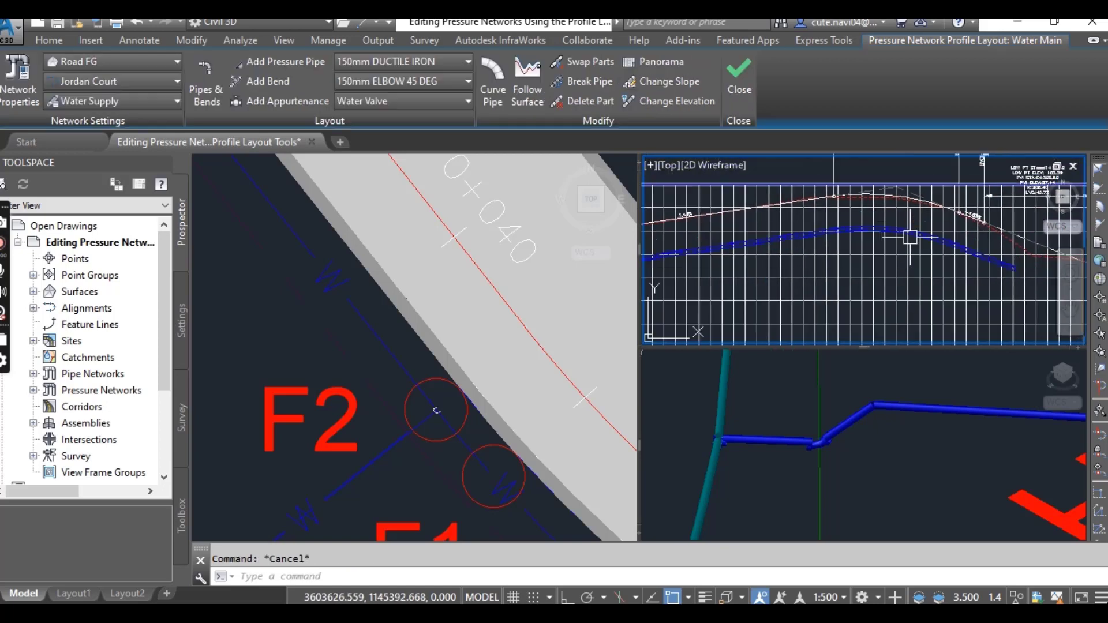
pyautogui.scroll(-5, 883, 244)
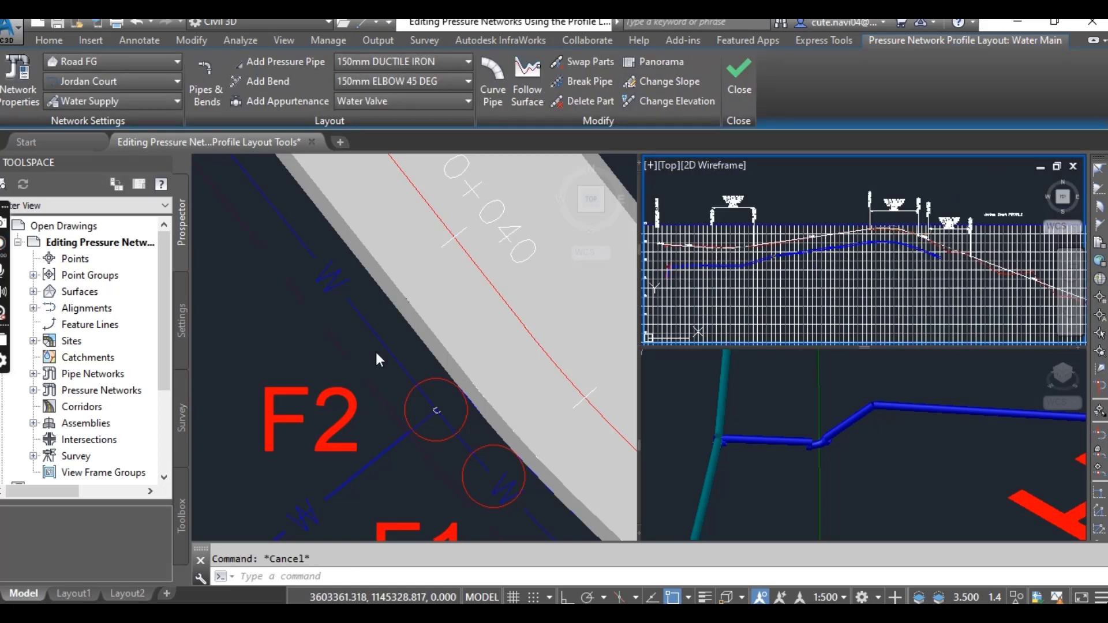
pyautogui.scroll(-5, 285, 346)
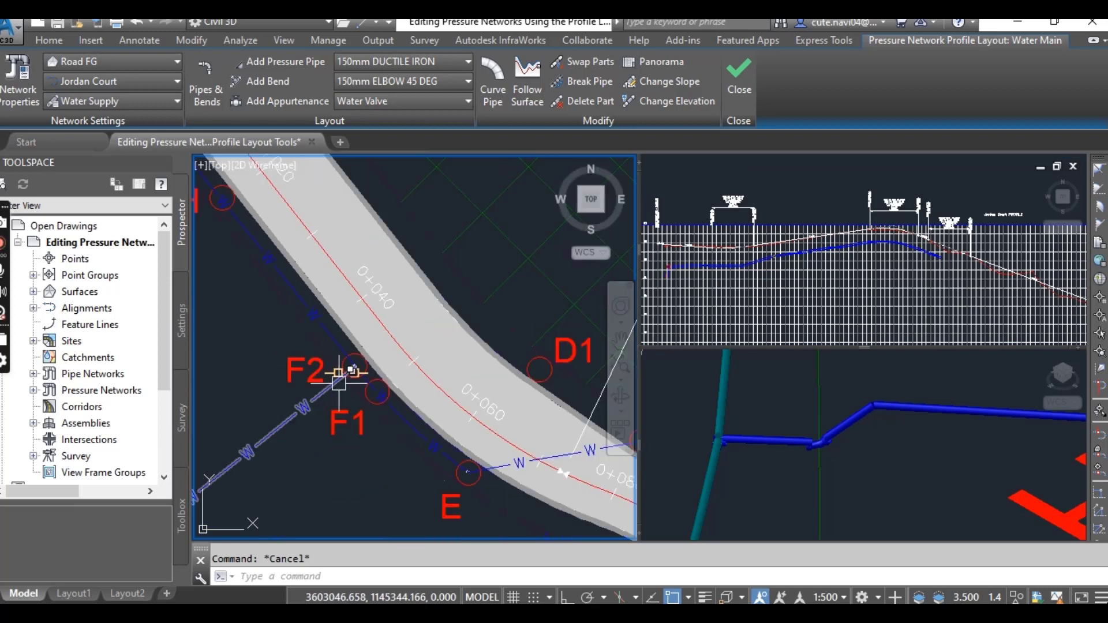
pyautogui.moveTo(379, 367); pyautogui.dragTo(437, 304, button='middle')
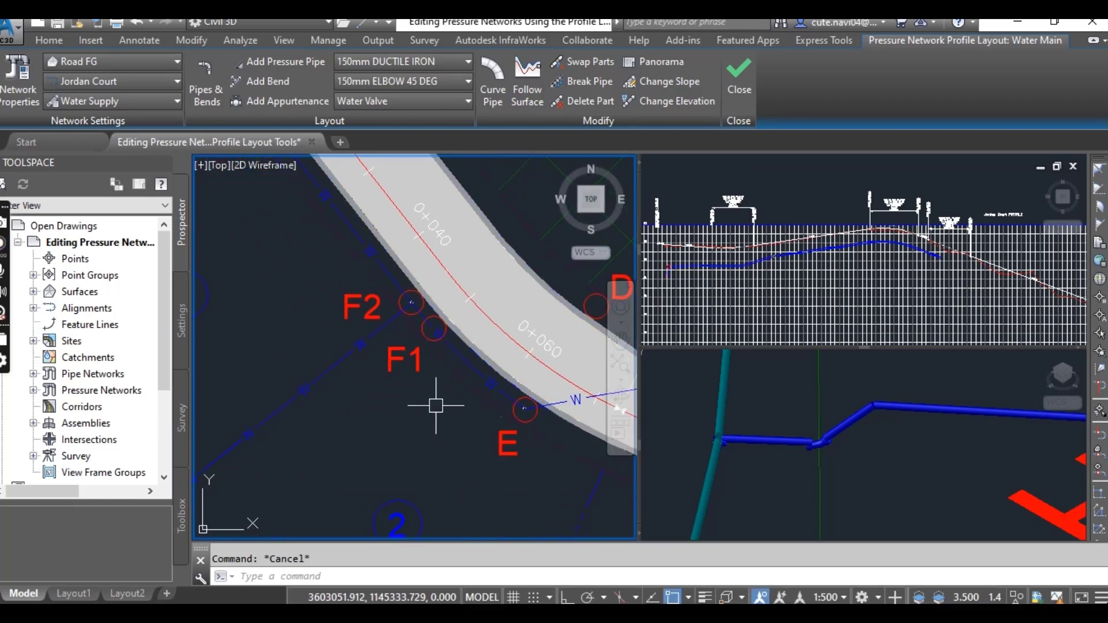
pyautogui.moveTo(440, 405)
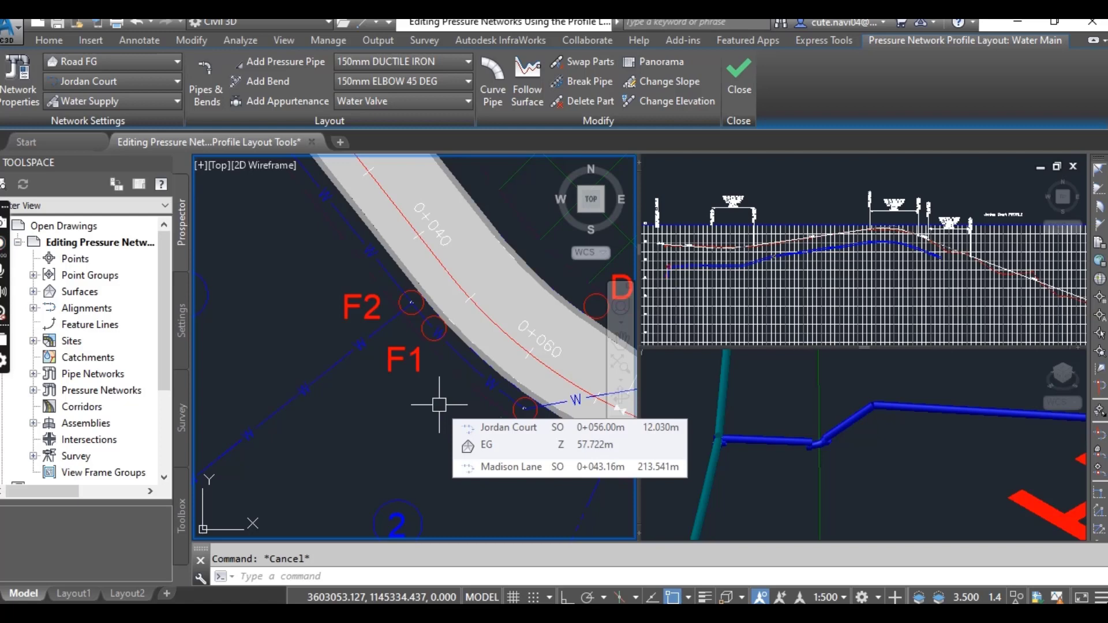
pyautogui.scroll(-4, 439, 404)
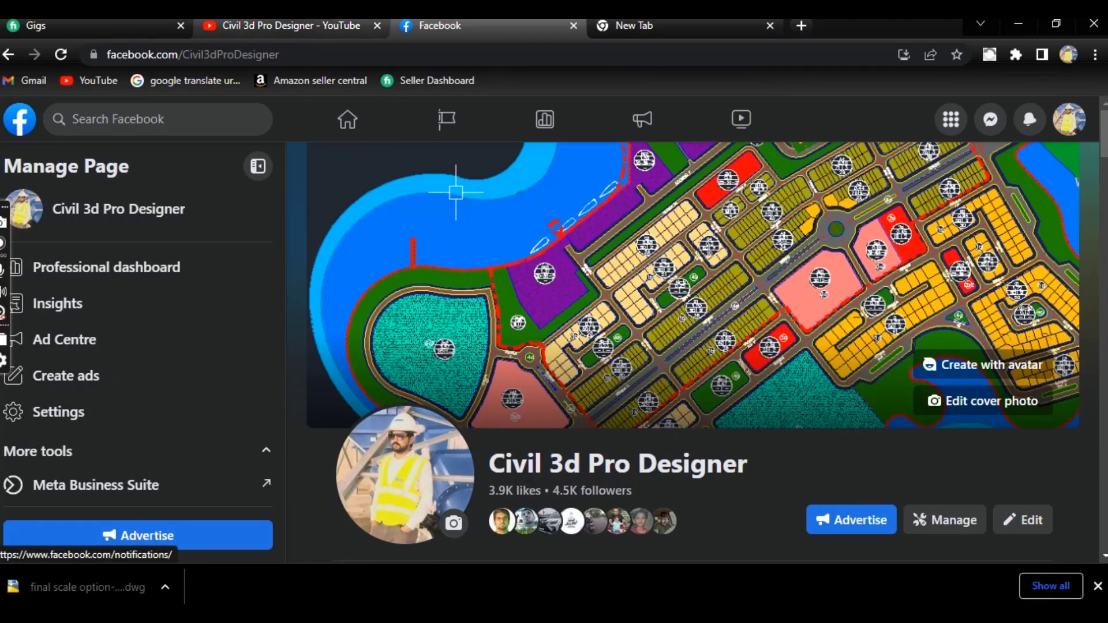
# - Switch to the Civil 3d Pro Designer YouTube channel in the web browser
pyautogui.click(293, 26)
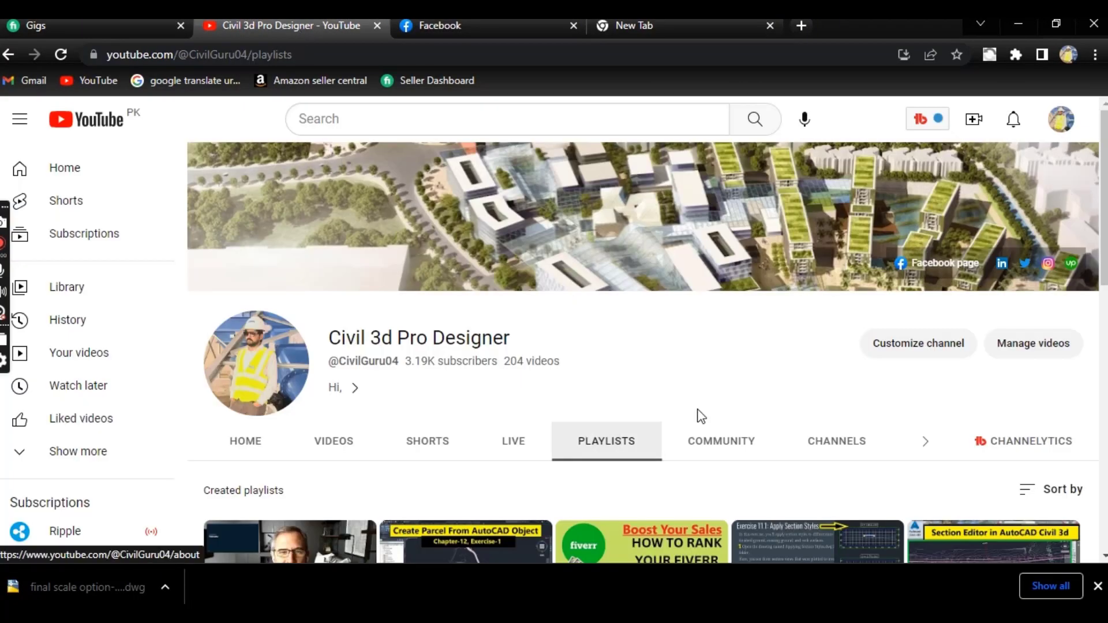